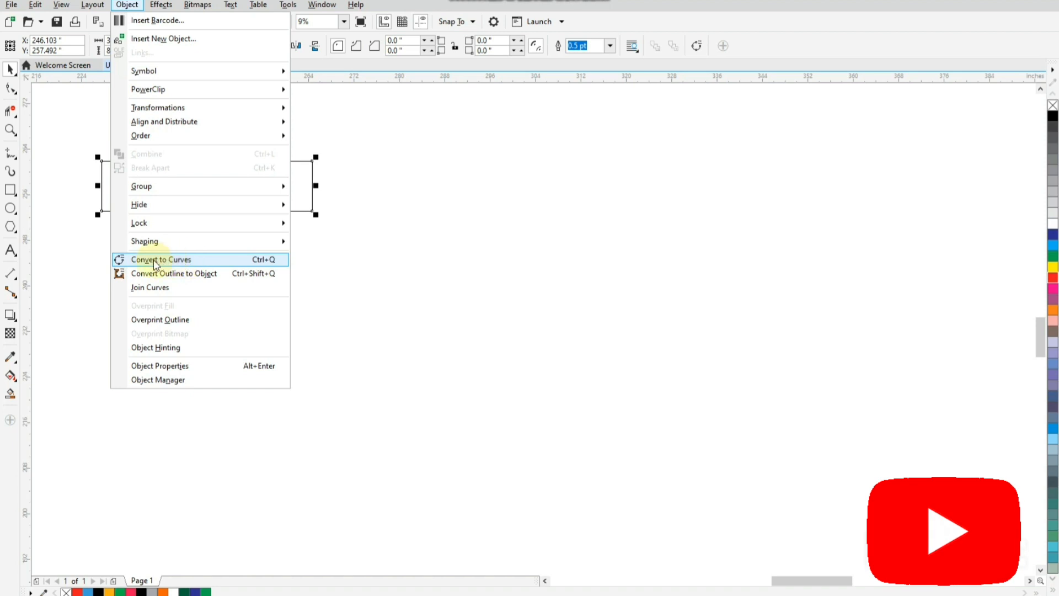
Convert the rectangle to curves and turn all of its line segments into editable curve segments
left_click(181, 261)
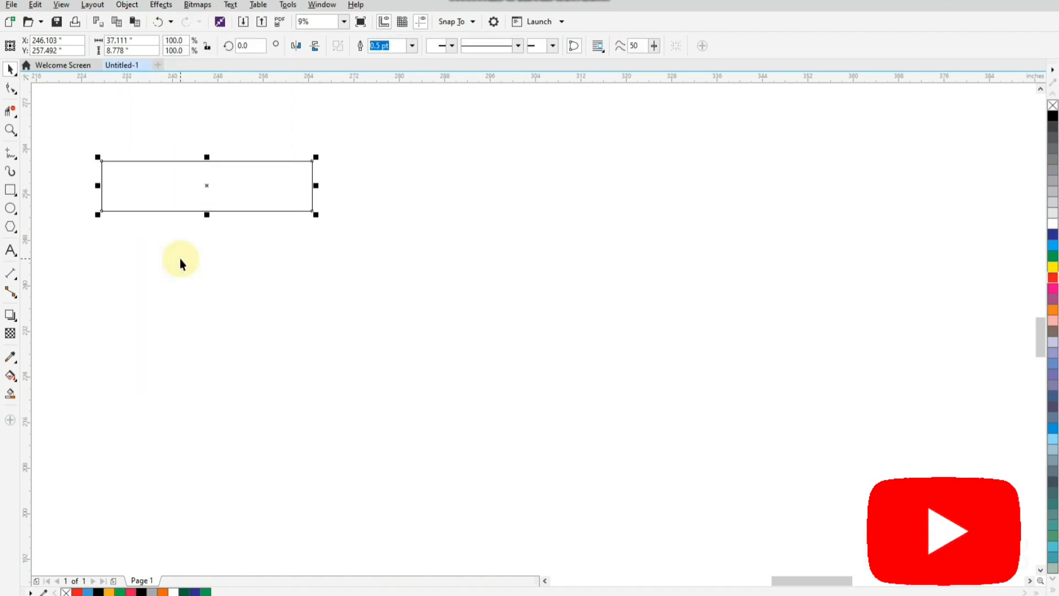
left_click(11, 88)
left_click_drag(68, 134, 336, 230)
left_click(181, 47)
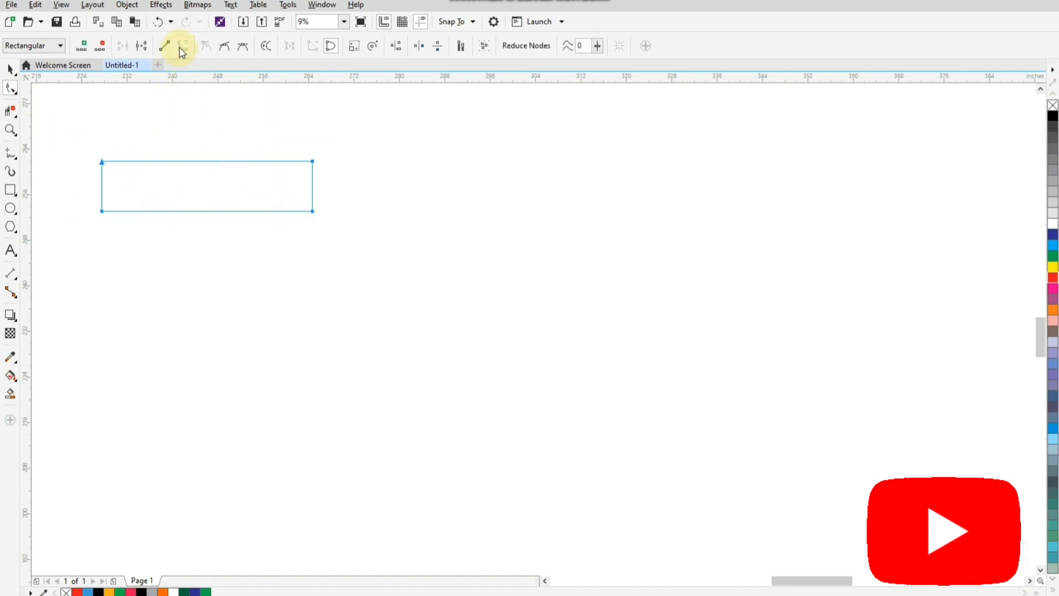
Delete the rectangle's upper-left and lower-right corner nodes to form a curved two-node shape
left_click(102, 161)
left_click(102, 162)
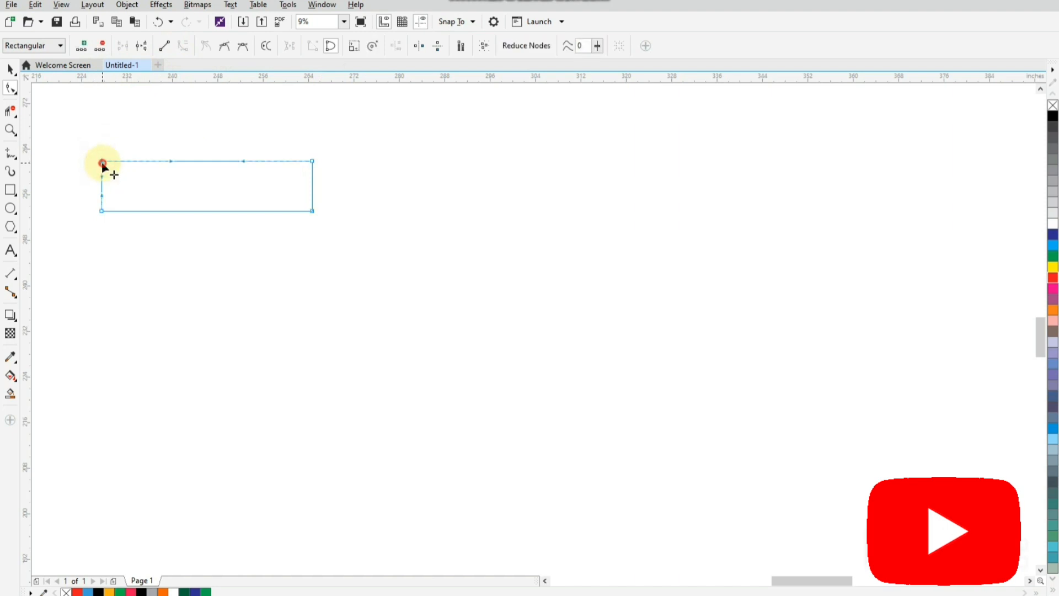
key("Delete")
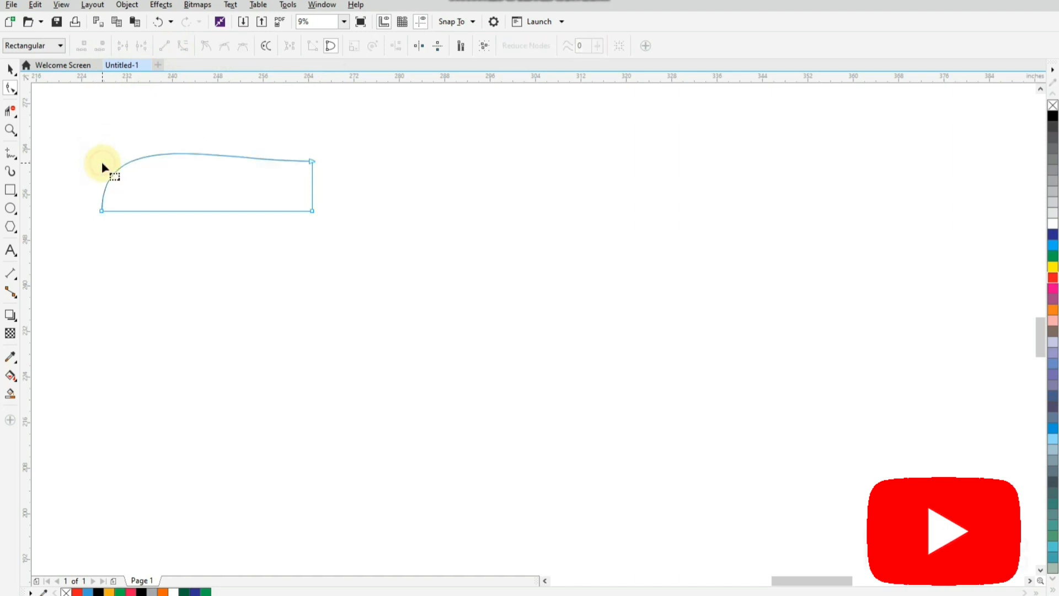
left_click(313, 211)
key("Delete")
Adjust the curve handles of the two remaining nodes to bend both long edges into a waving flag band
left_click(312, 162)
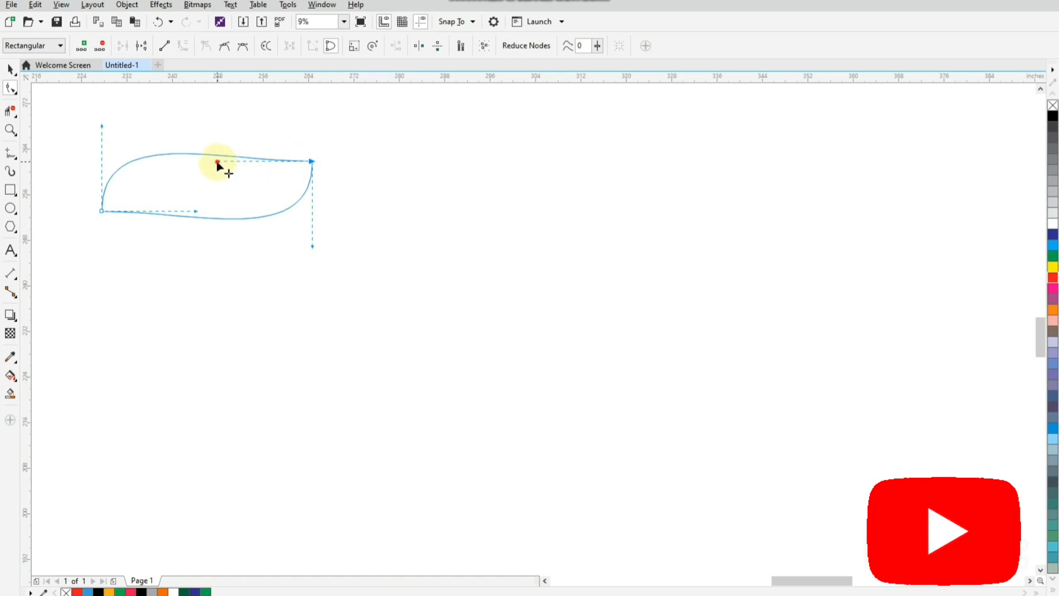
left_click_drag(217, 162, 217, 204)
left_click_drag(102, 125, 123, 113)
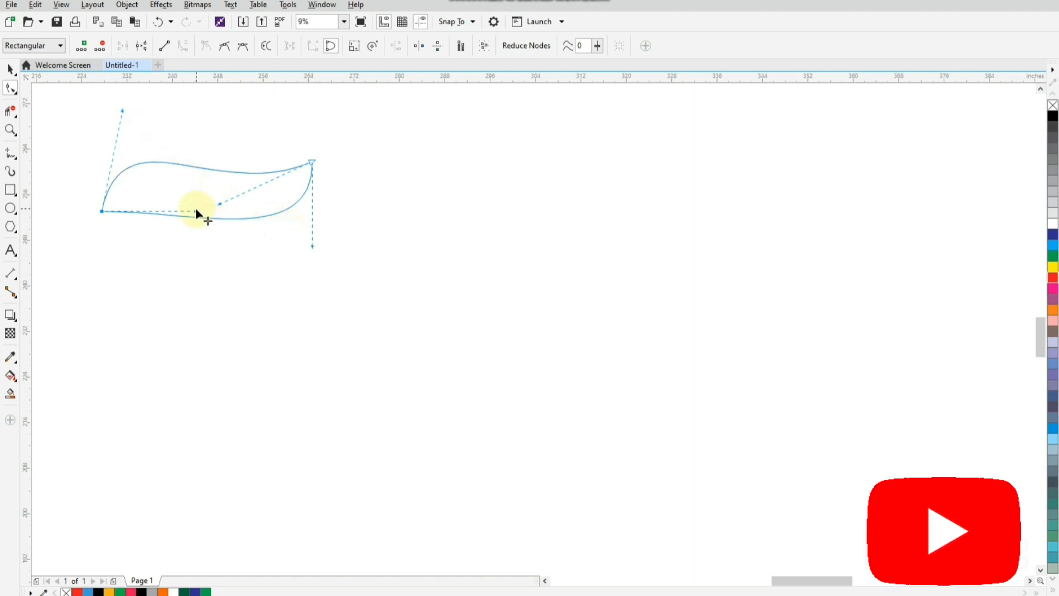
left_click_drag(197, 213, 197, 180)
left_click_drag(312, 251, 307, 267)
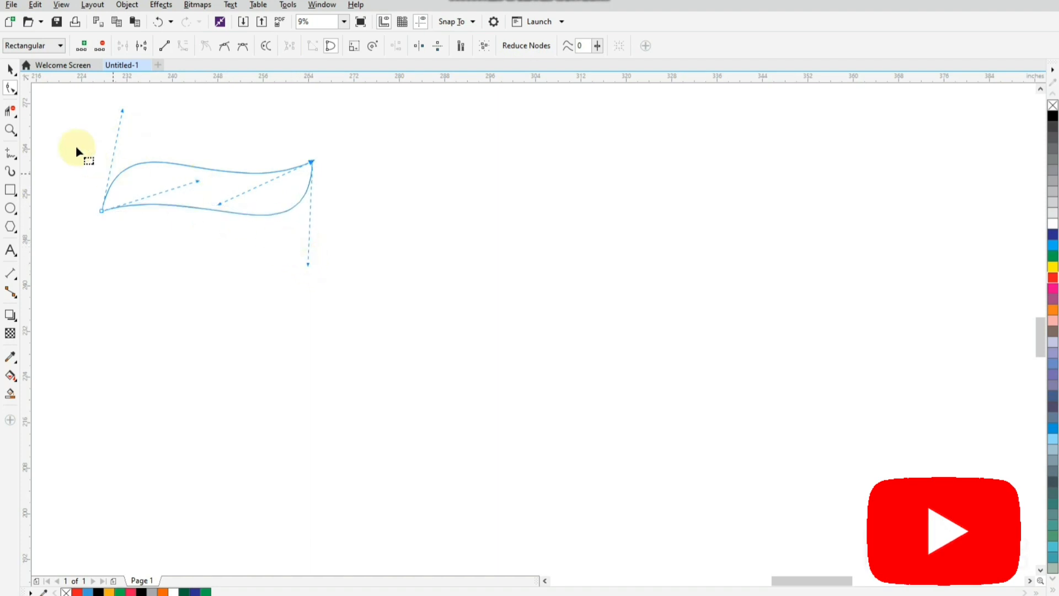
Copy and paste the wave shape, and place one copy directly below the other, about 12.9 inches down
left_click(9, 68)
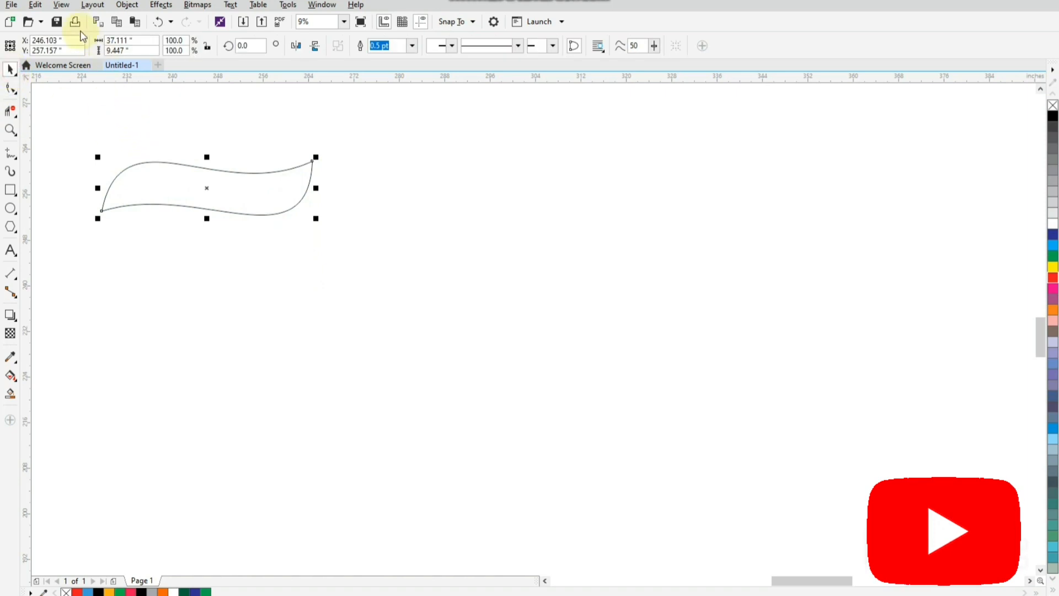
left_click(35, 4)
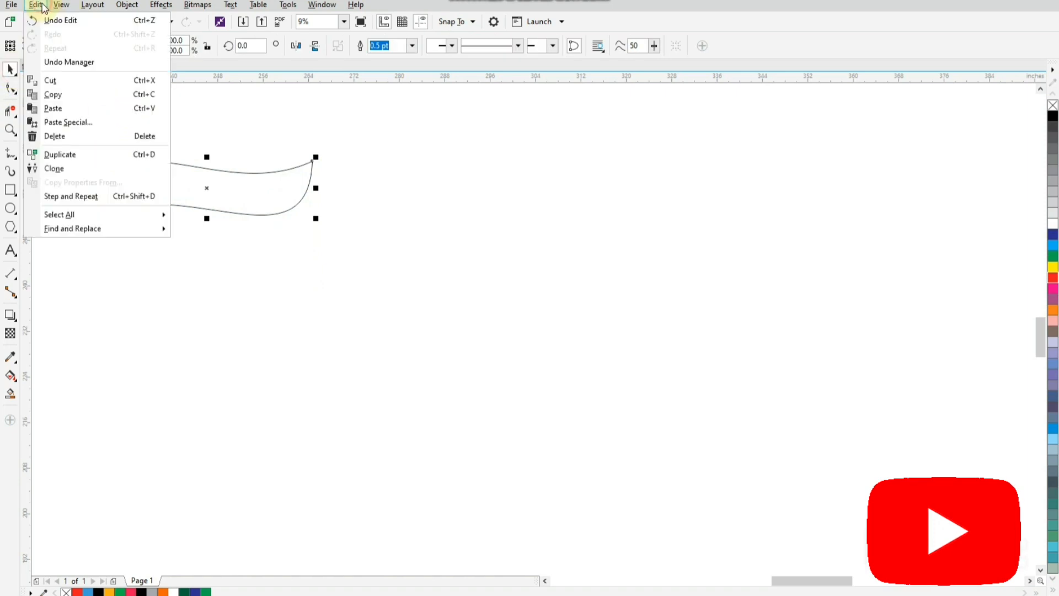
left_click(69, 99)
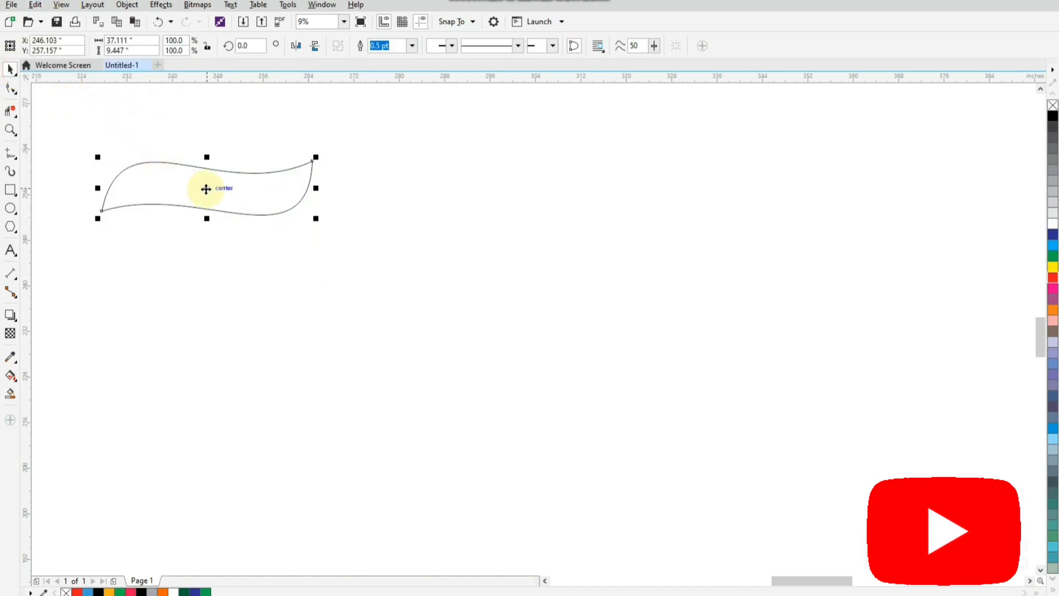
left_click(35, 5)
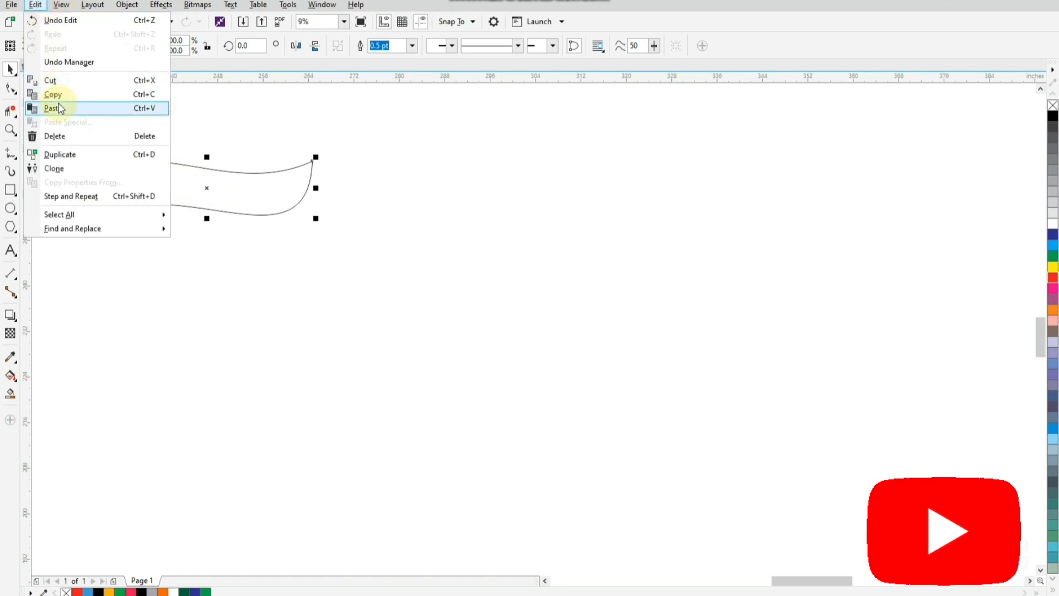
left_click(53, 108)
left_click(206, 188)
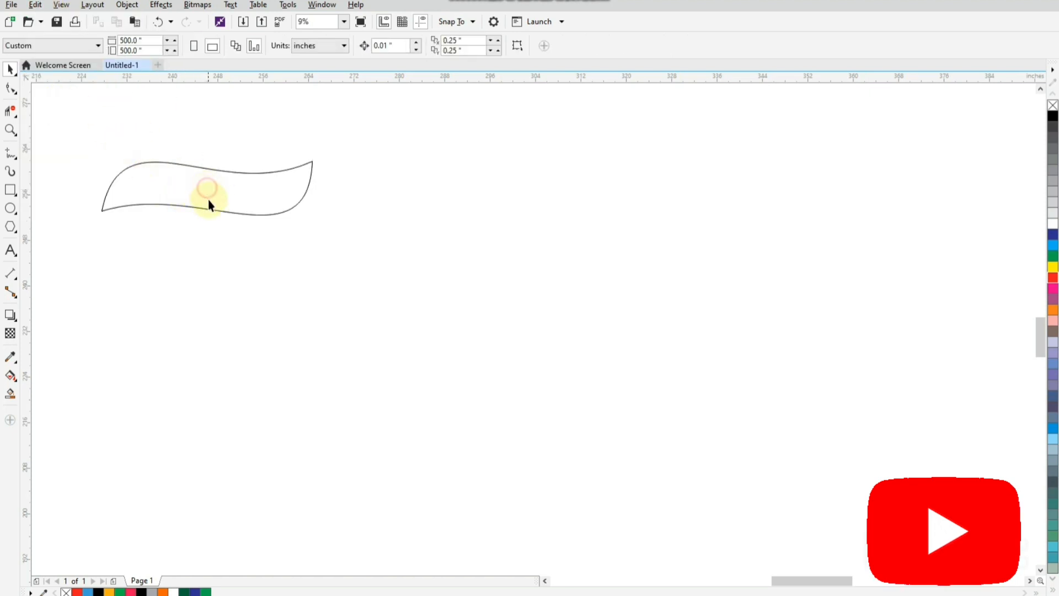
left_click_drag(215, 215, 211, 283)
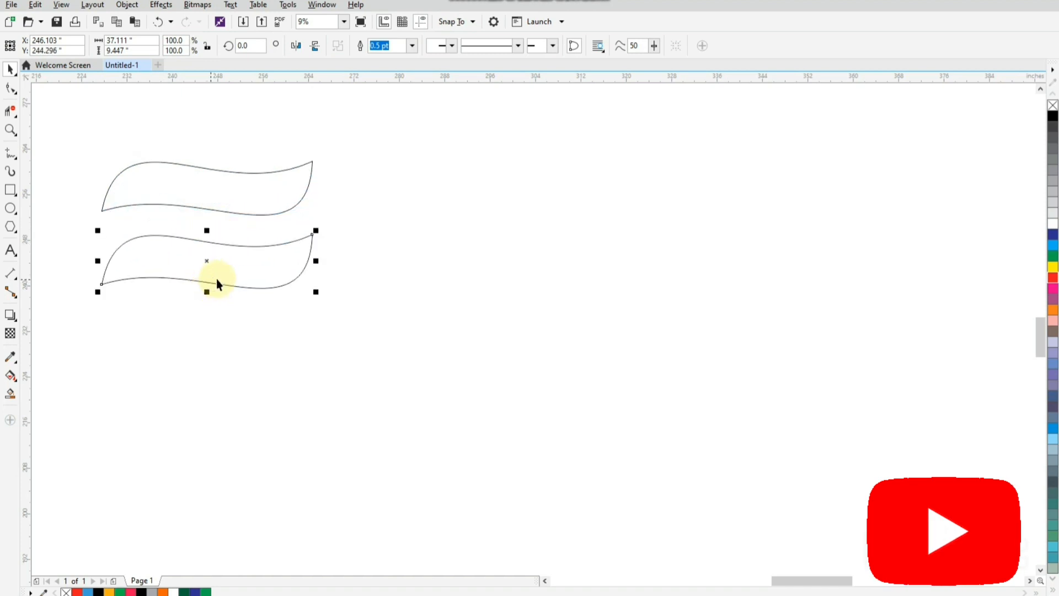
Fill the upper wave with orange and the lower wave with dark green
left_click(203, 211)
left_click(202, 209)
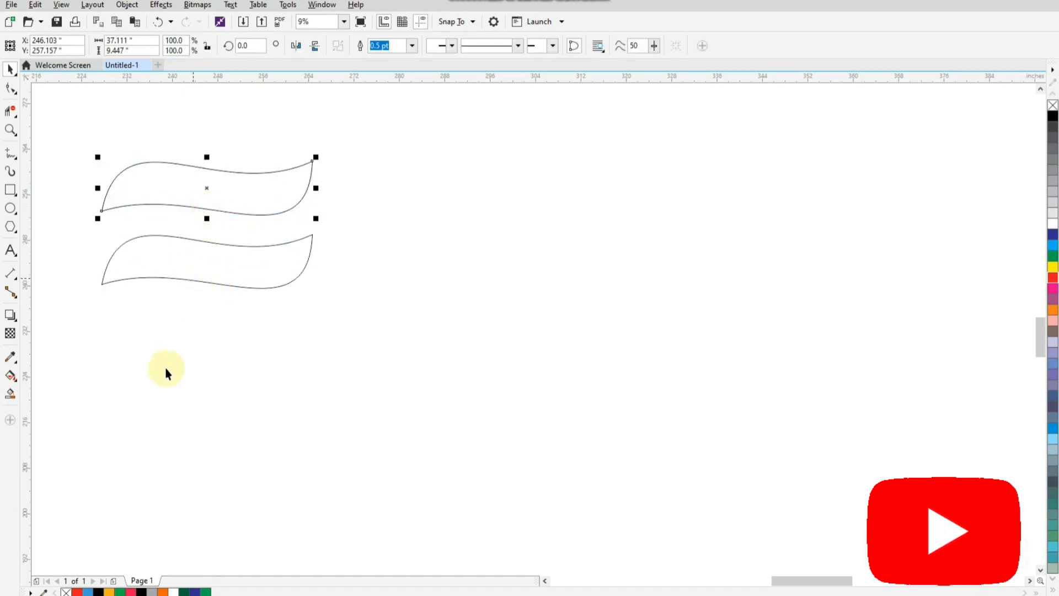
left_click(162, 591)
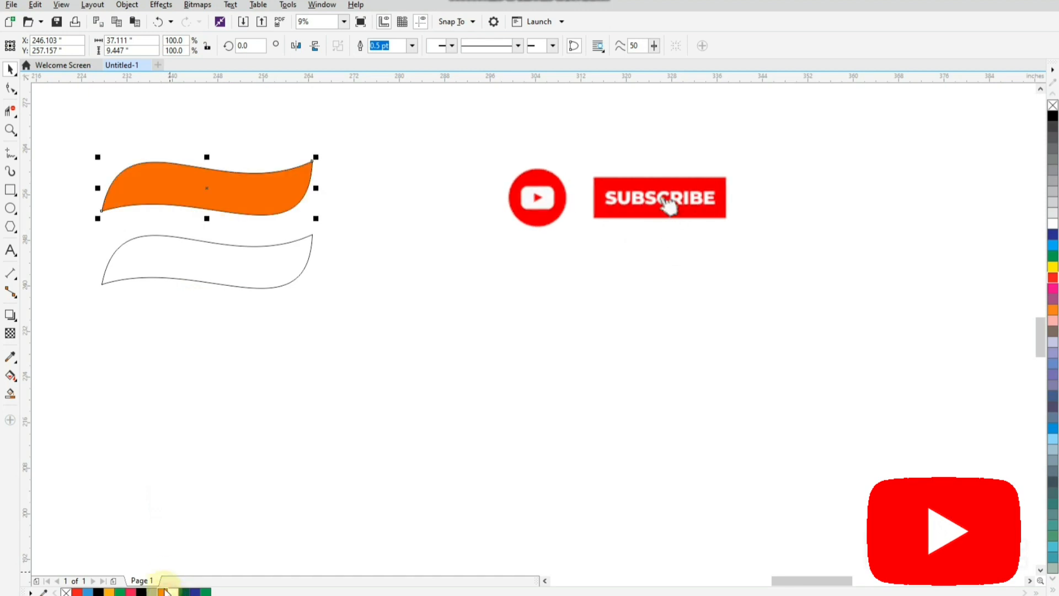
left_click(199, 281)
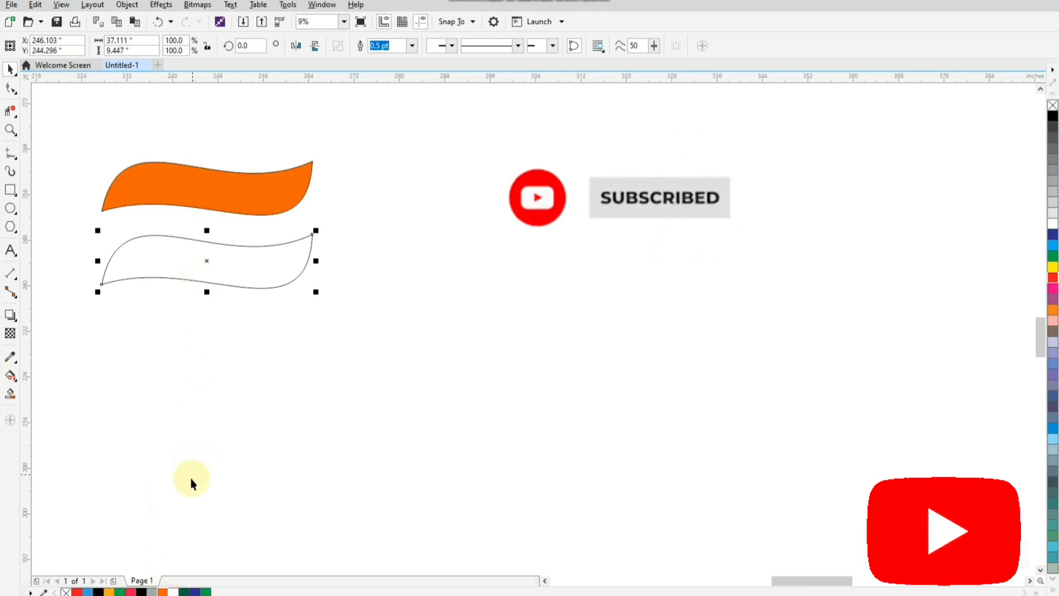
left_click(184, 591)
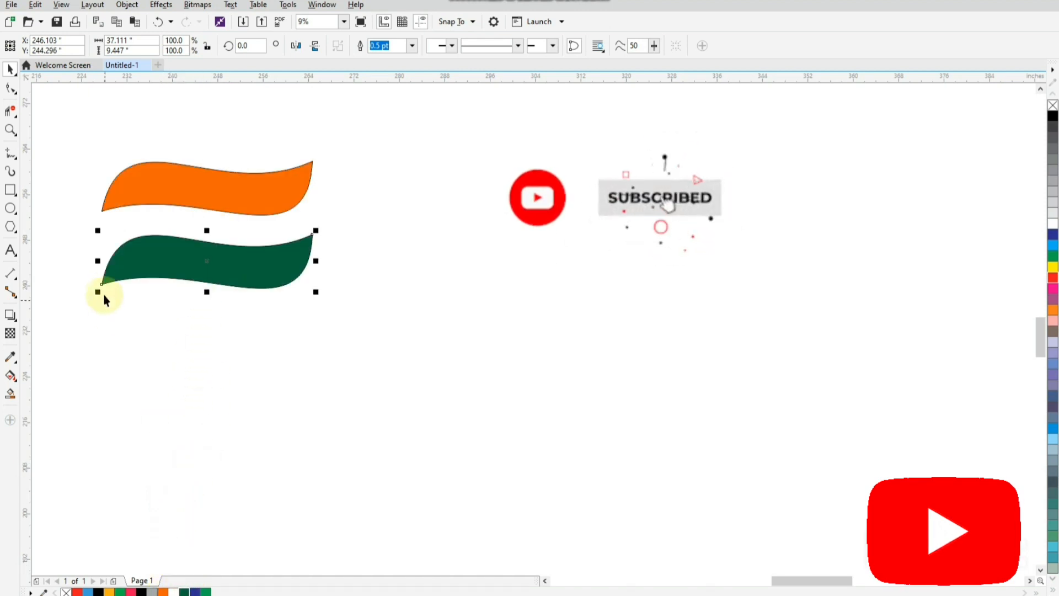
Remove the outlines from both waves and move the pair up about 9.3 inches
left_click_drag(74, 141, 348, 326)
right_click(1052, 105)
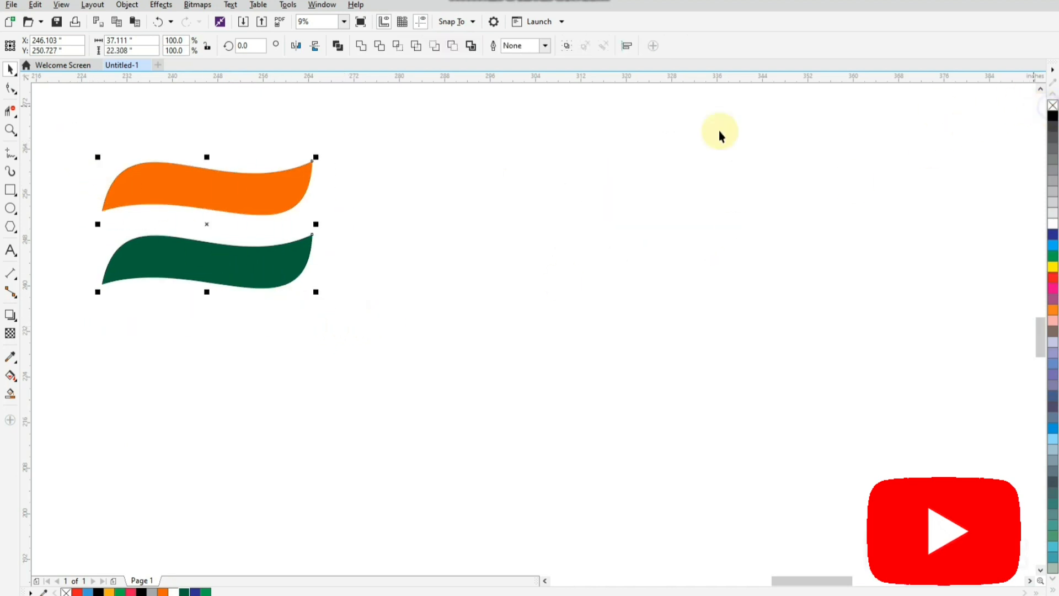
left_click_drag(225, 193, 223, 140)
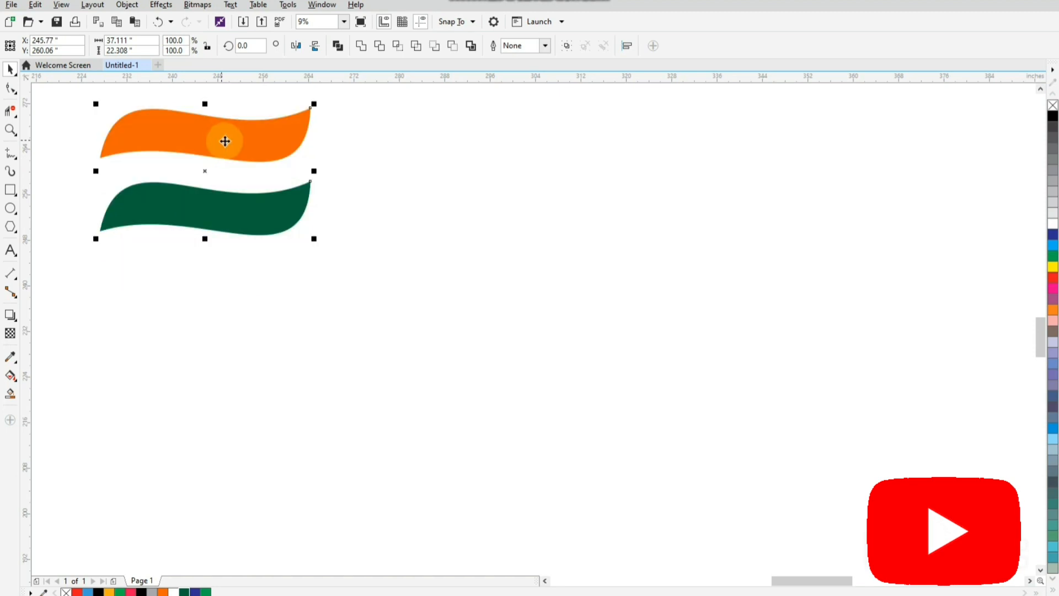
left_click(393, 200)
Add the artistic text INDIA in capitals below the green wave, enlarged to about 1,167 pt
left_click(10, 250)
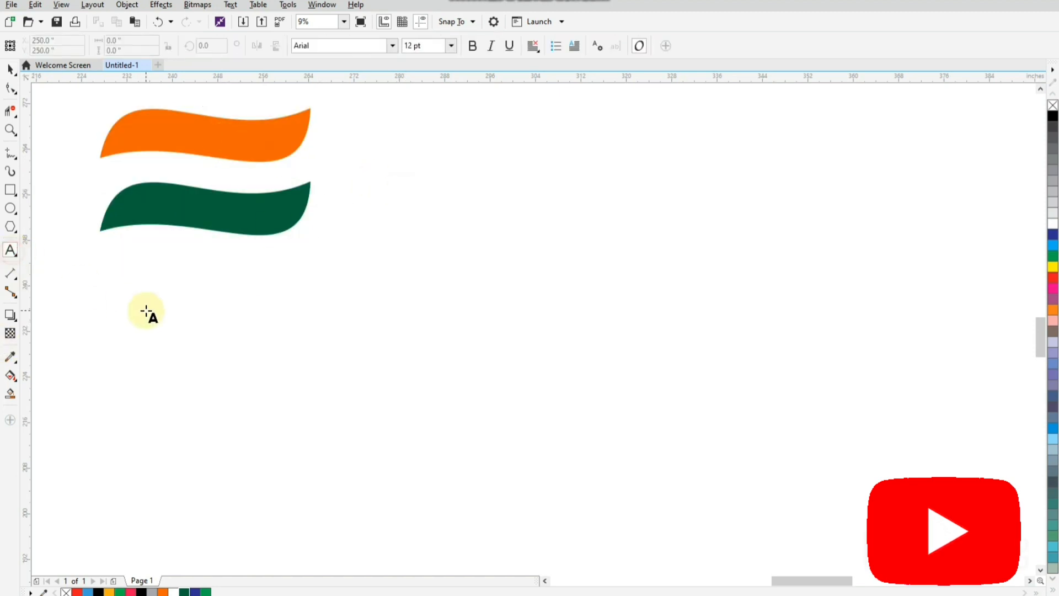
left_click(117, 311)
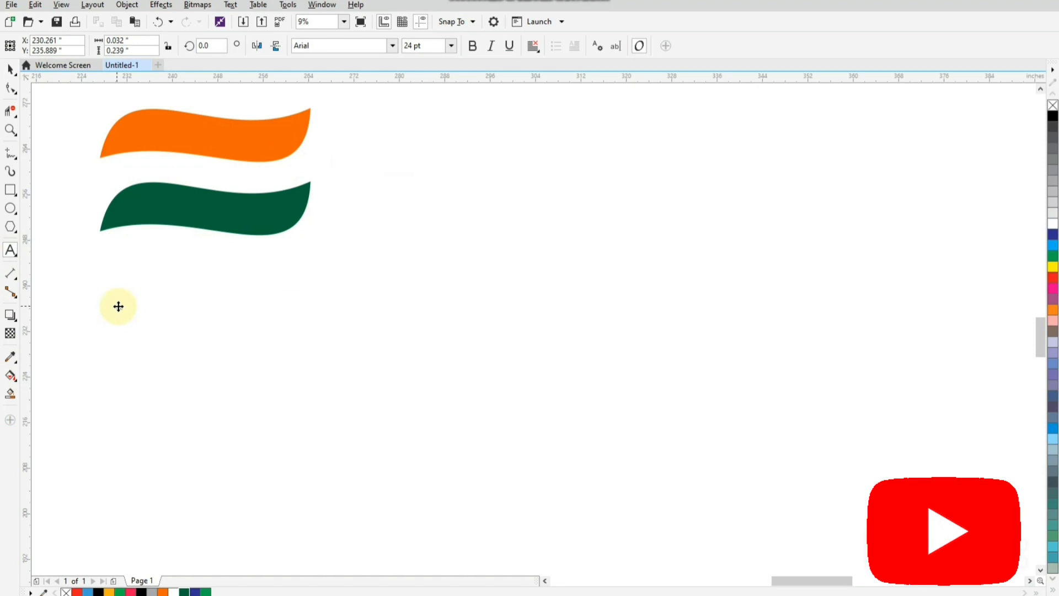
left_click_drag(115, 305, 308, 232)
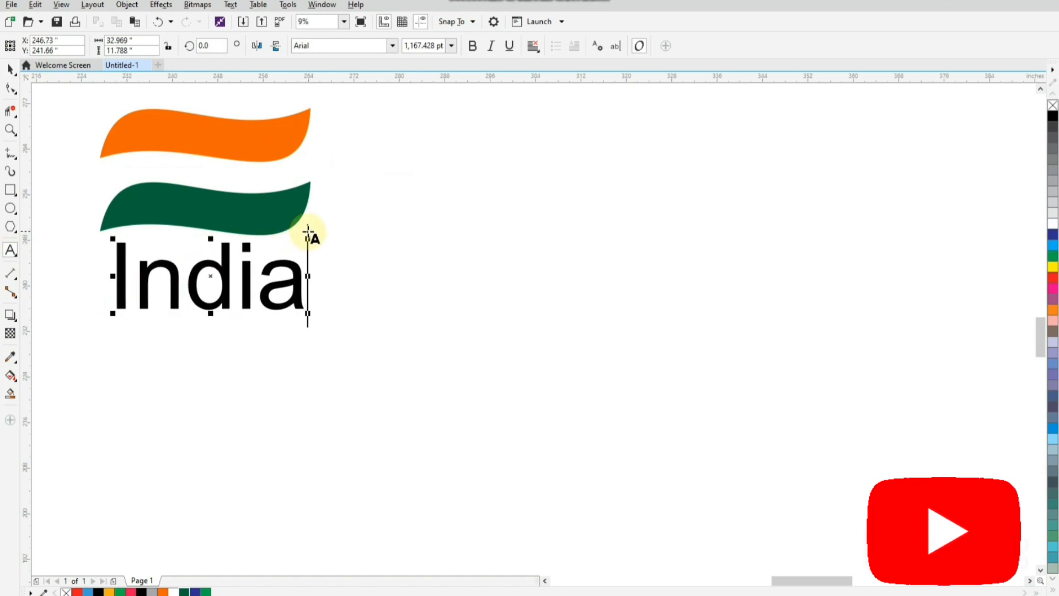
key("ctrl+a")
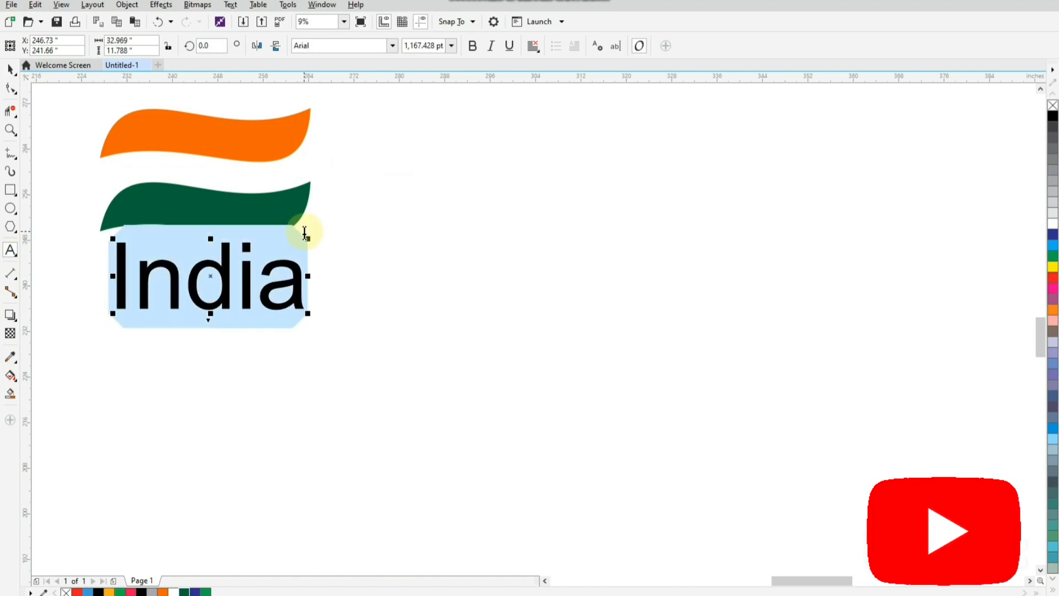
type("INDIA")
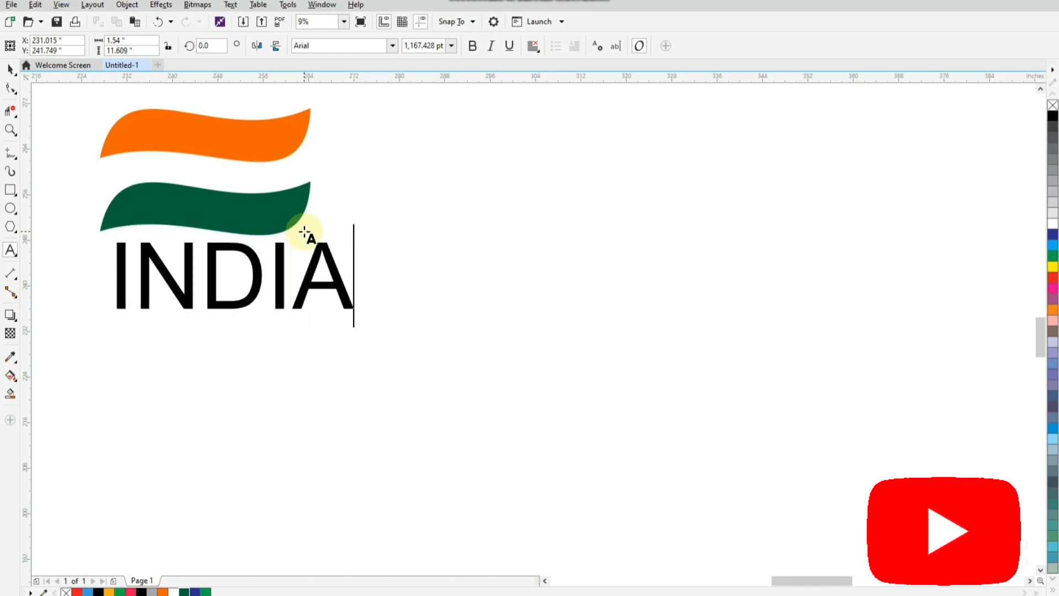
Set the font of the INDIA text to Arial Black
left_click(9, 68)
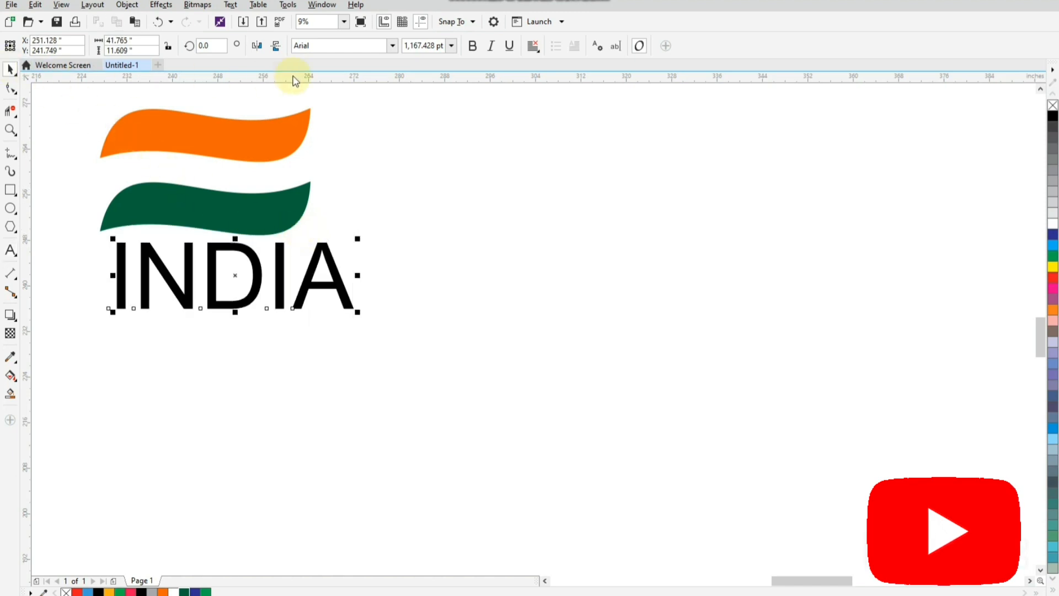
left_click(392, 45)
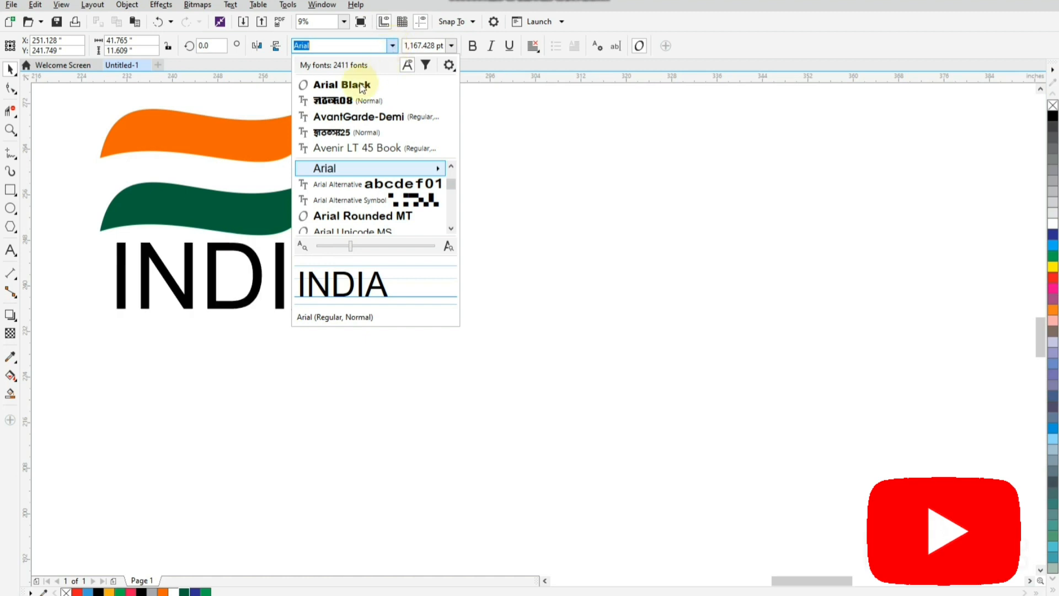
left_click(349, 88)
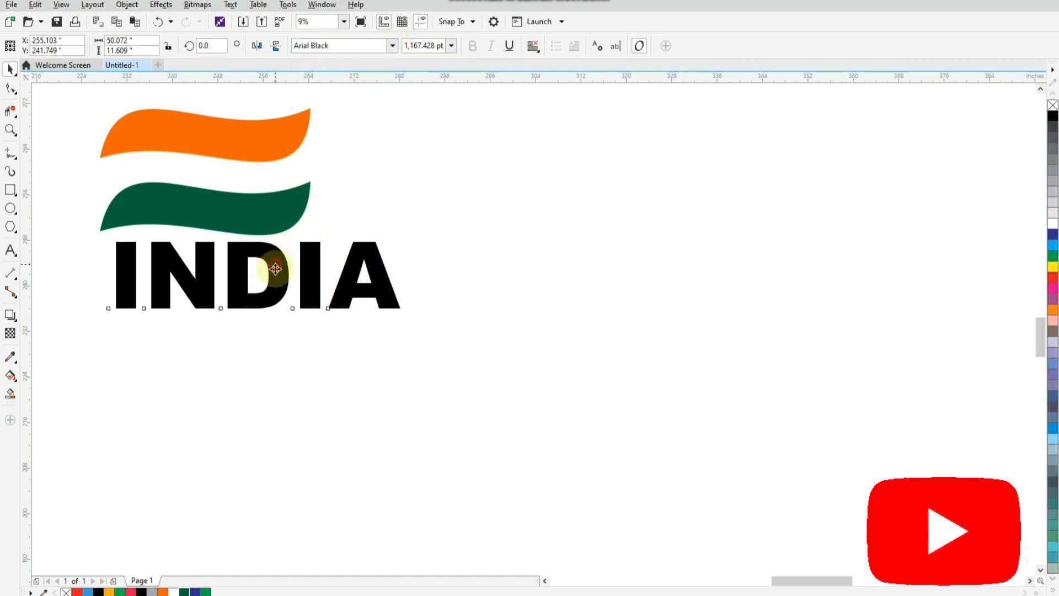
Lower the INDIA text slightly and center it horizontally under the green wave
left_click(260, 224, "shift")
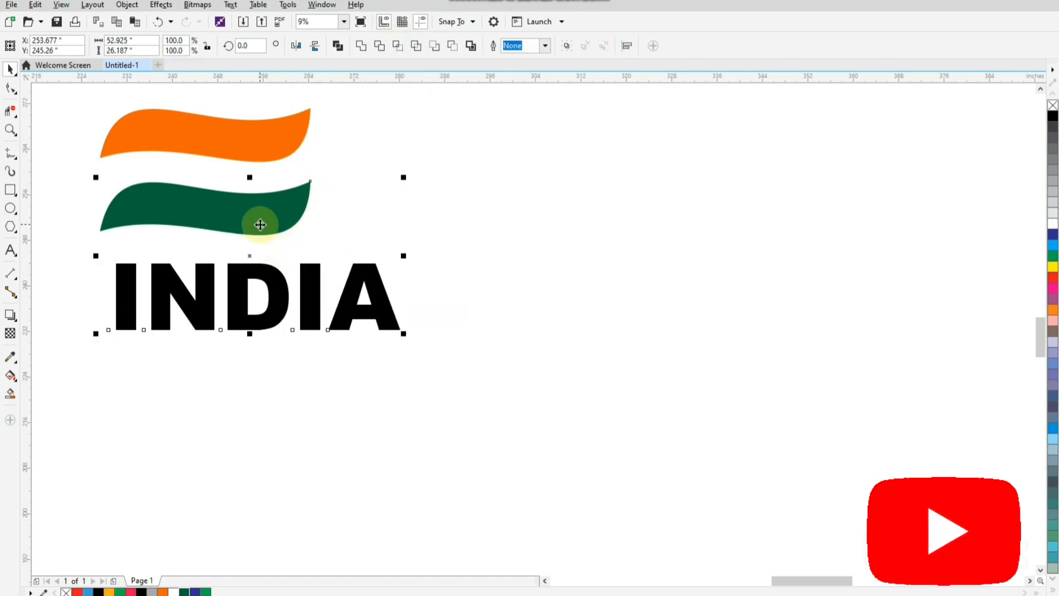
key("c")
left_click(390, 263)
Break the INDIA text apart into separate letters and fill the first letter I with orange
left_click(181, 287)
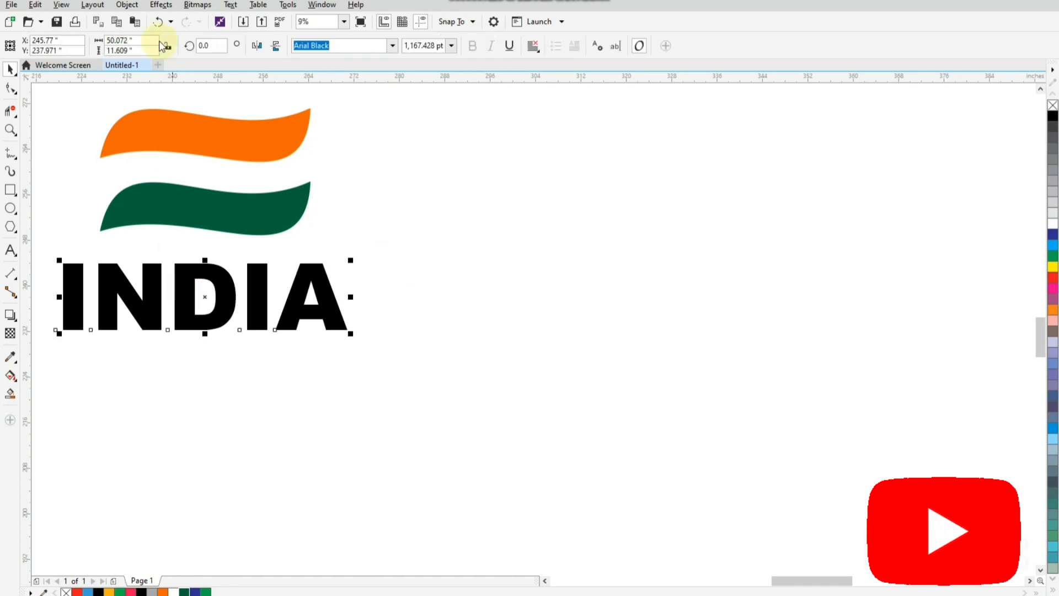
left_click(120, 11)
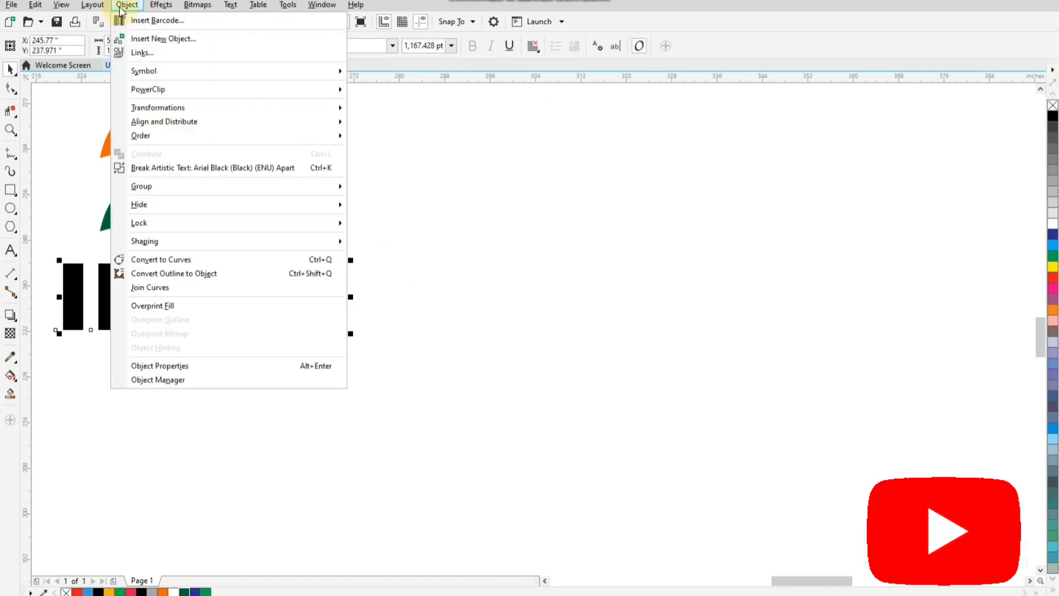
left_click(155, 167)
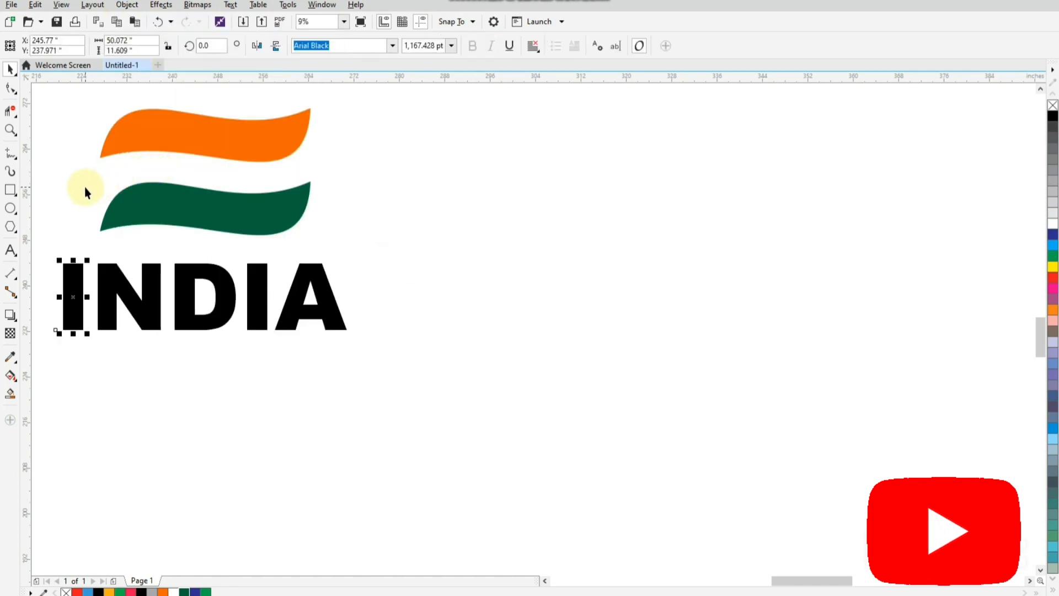
left_click(162, 591)
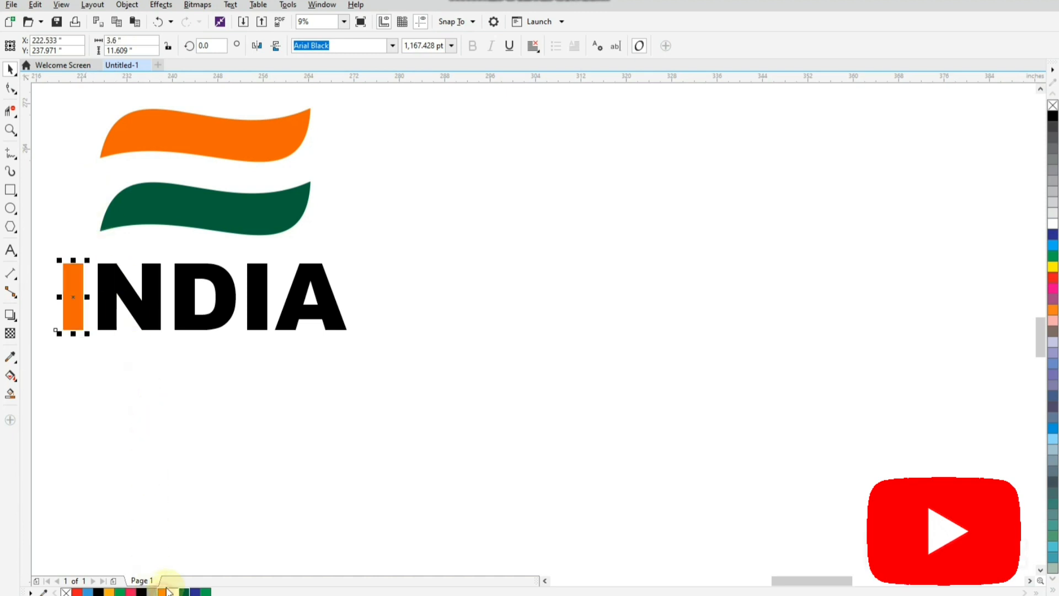
Duplicate the orange I over the left stem of the N and fill the copy with dark green
scroll(76, 307, "up", 2)
left_click_drag(66, 286, 139, 287)
right_click(139, 288)
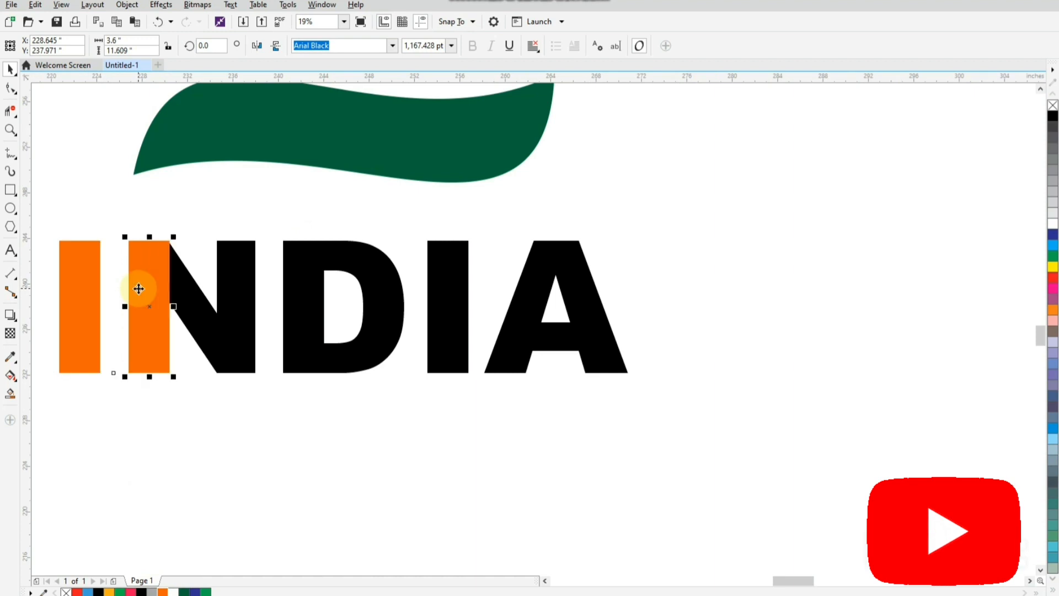
left_click(185, 591)
scroll(155, 415, "down", 2)
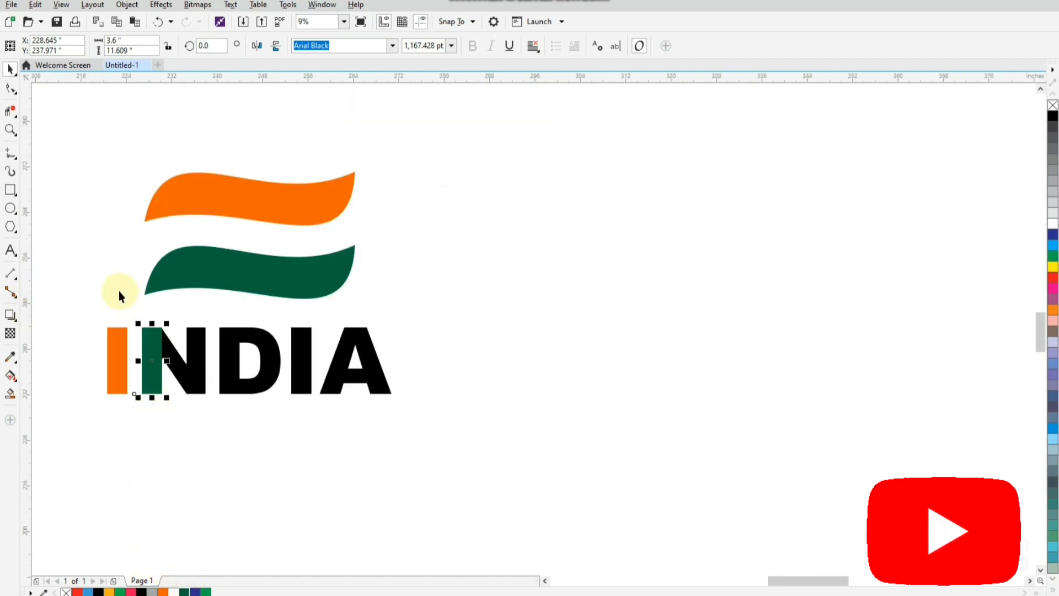
left_click(1040, 569)
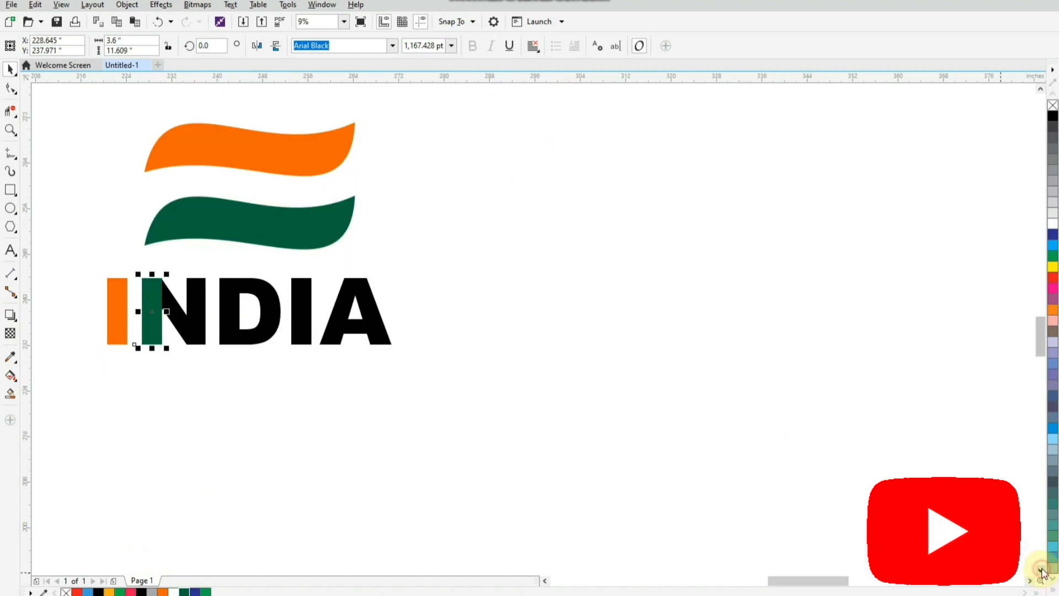
Draw a circle about 18.4 inches wide below the INDIA lettering and add a concentric copy enlarged to 112%
left_click(270, 434)
left_click(1030, 580)
left_click(1040, 569)
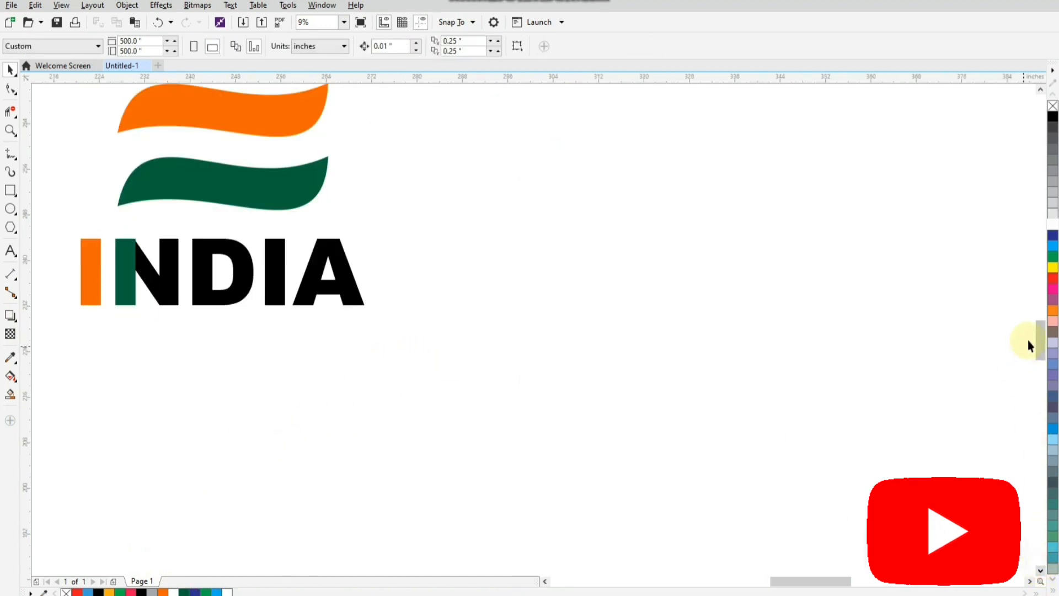
left_click_drag(1040, 333, 1039, 330)
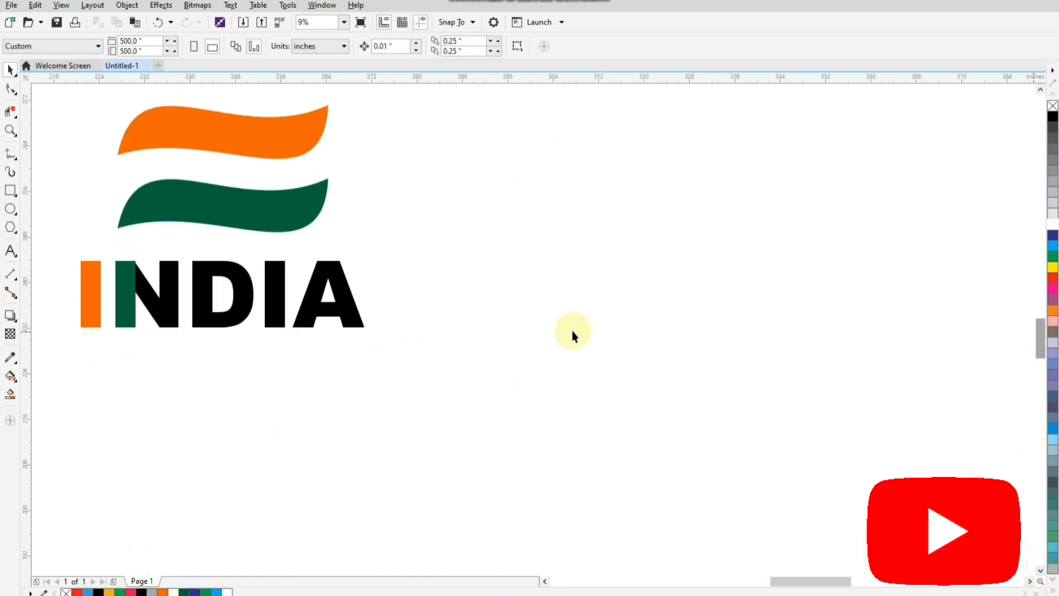
left_click(10, 209)
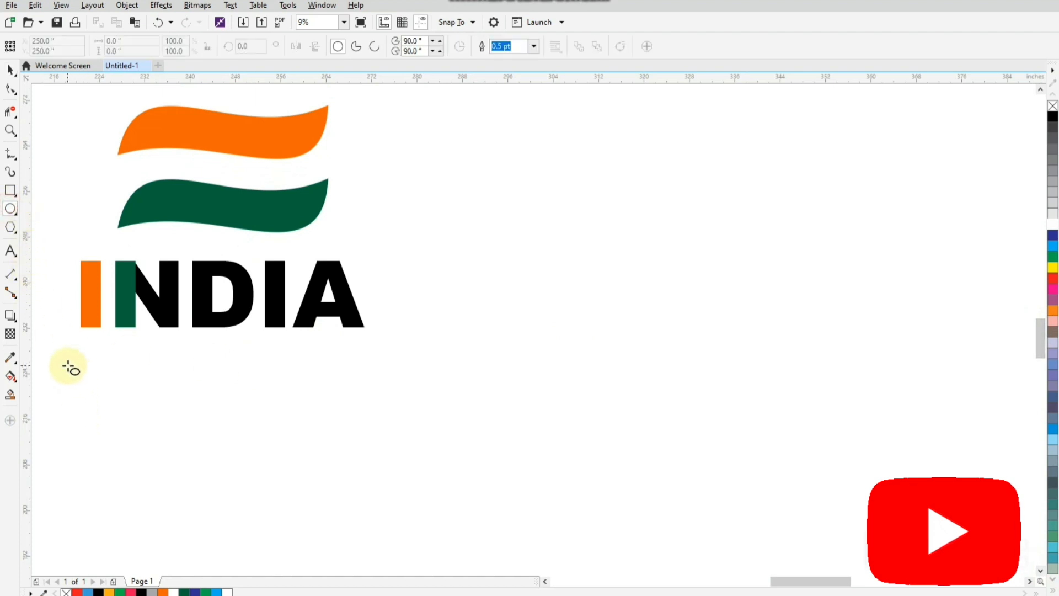
left_click_drag(70, 366, 138, 470)
left_click(11, 69)
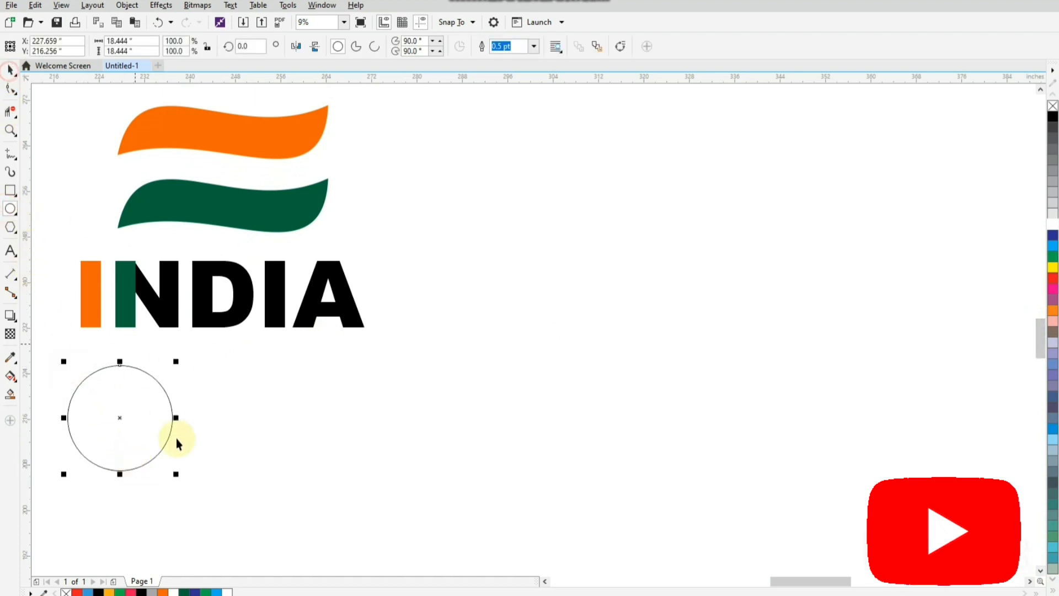
left_click_drag(175, 475, 185, 481)
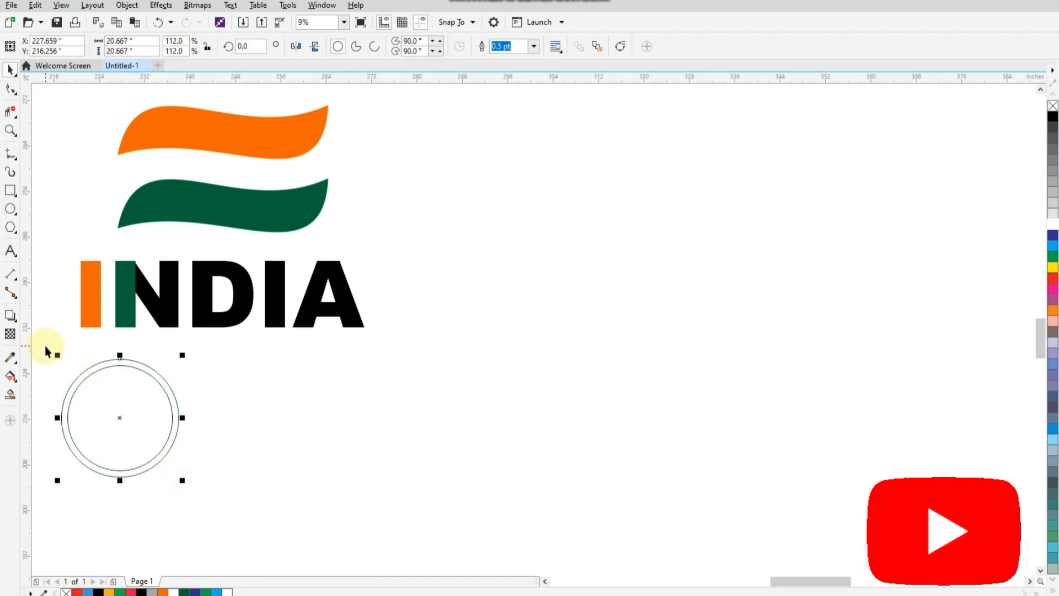
Combine the two concentric circles into a ring and duplicate it into five overlapping Olympic-style rings, three above and two below
left_click_drag(44, 345, 220, 511)
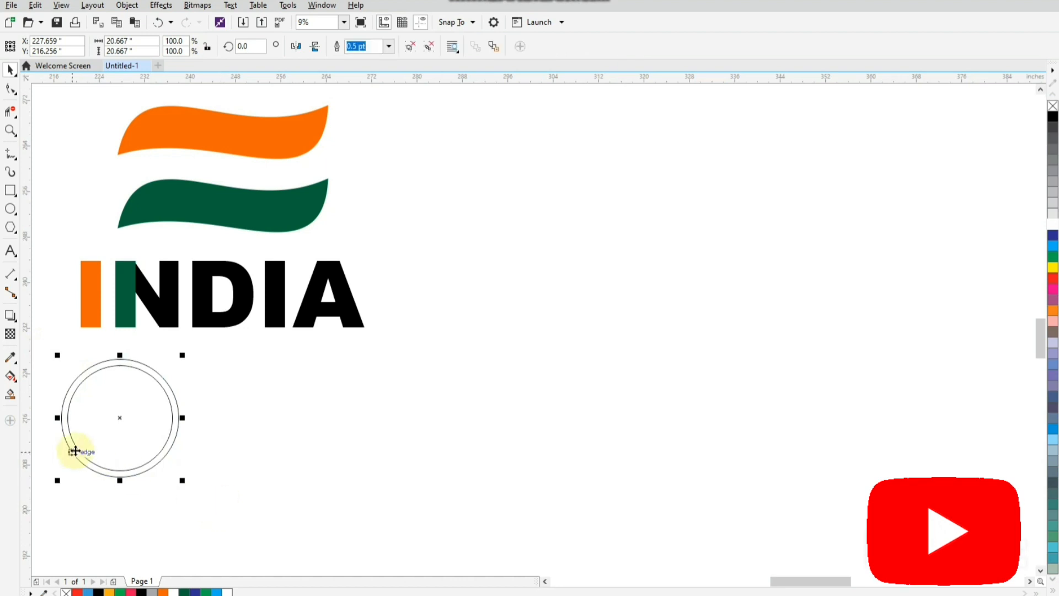
left_click_drag(115, 426, 313, 467)
left_click(448, 344)
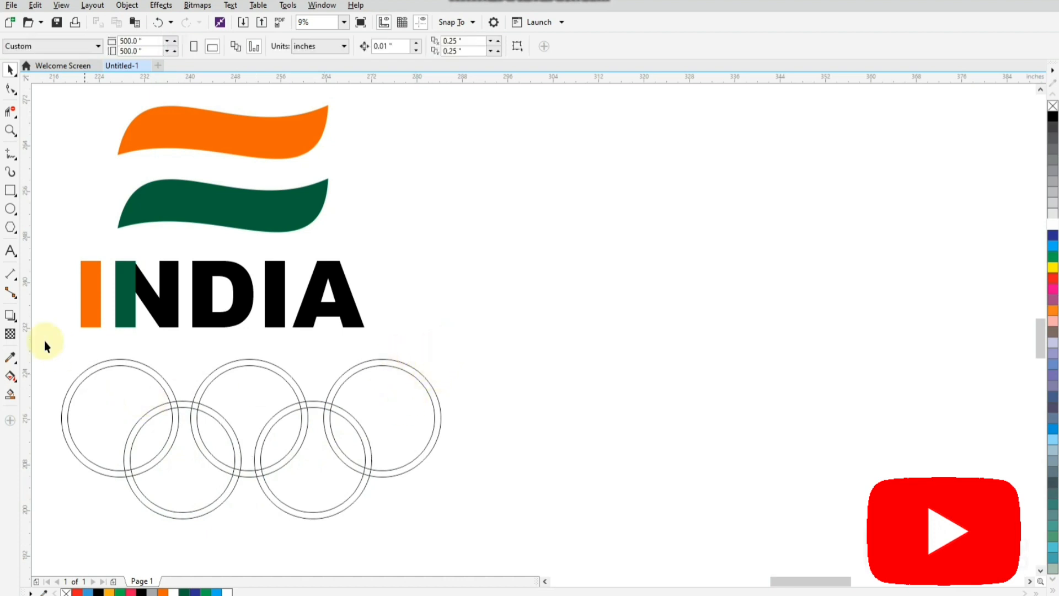
Delete the overlapping line segments where the lower-left ring crosses the upper-left and upper-middle rings, weaving them over and under
left_click(11, 111)
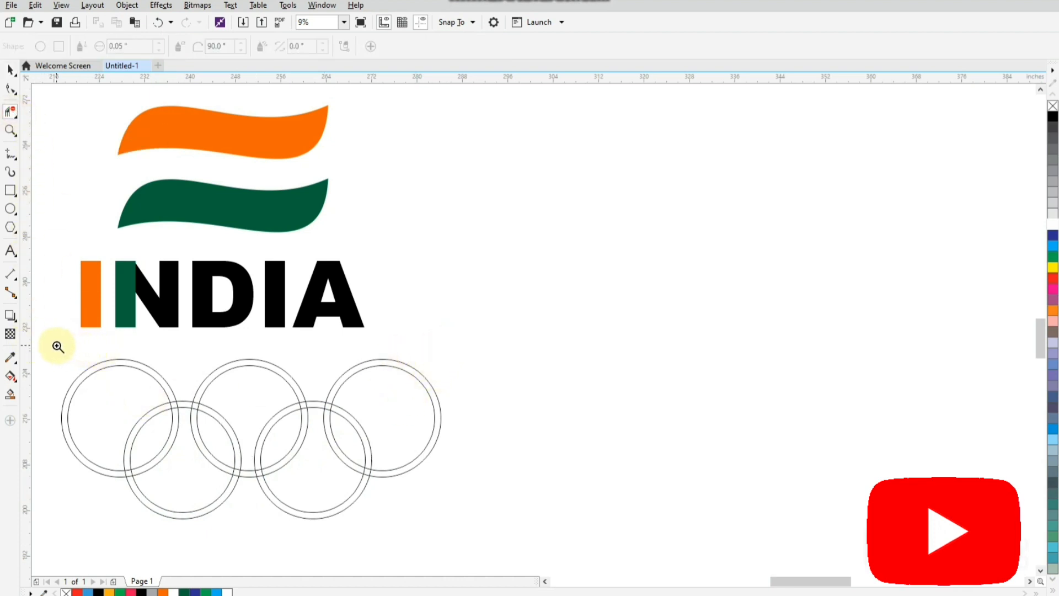
left_click_drag(57, 345, 461, 522)
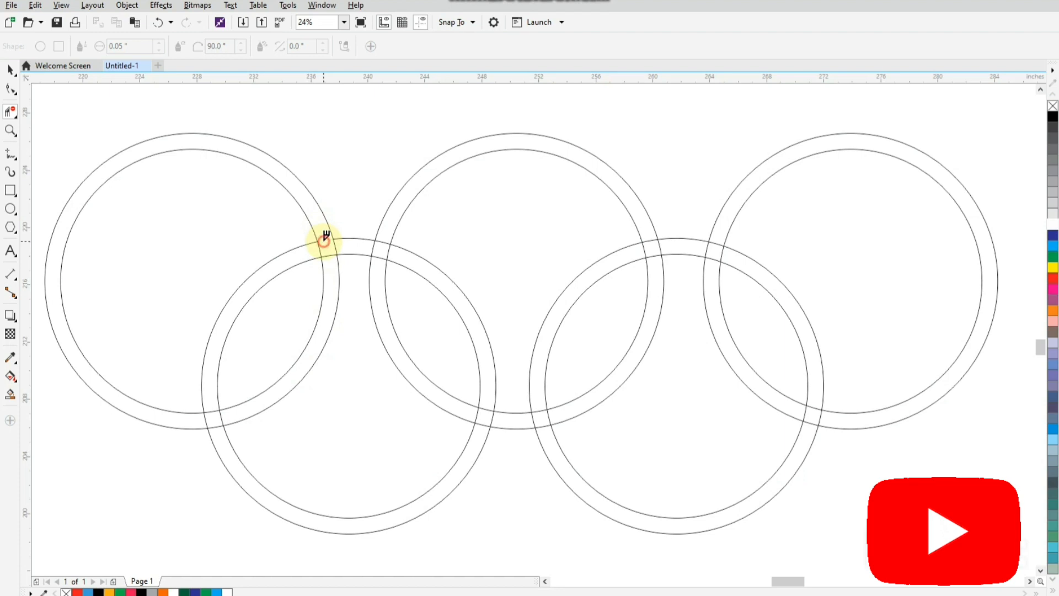
left_click(329, 256)
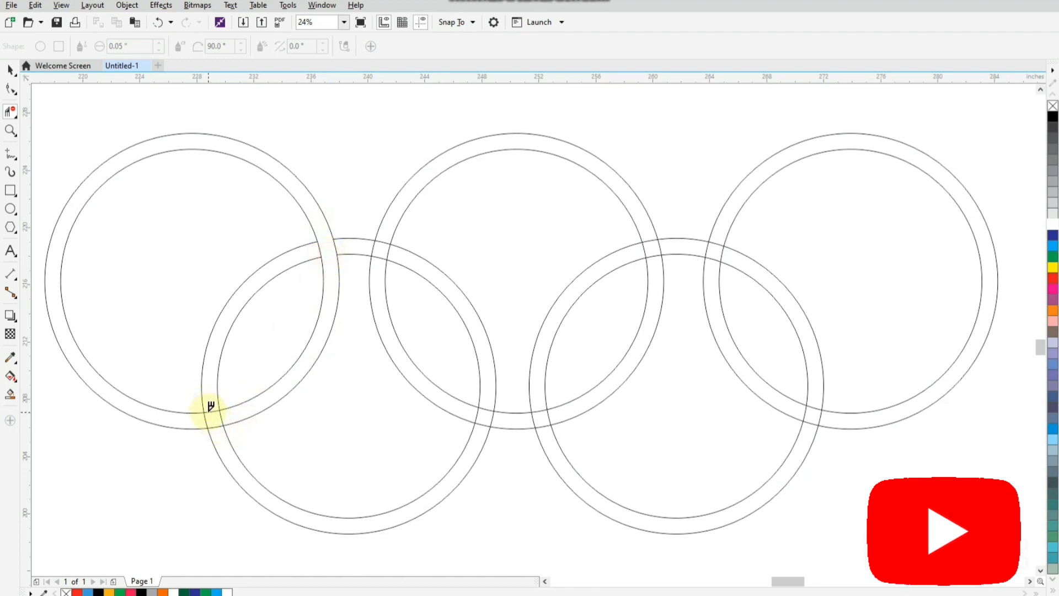
left_click(210, 417)
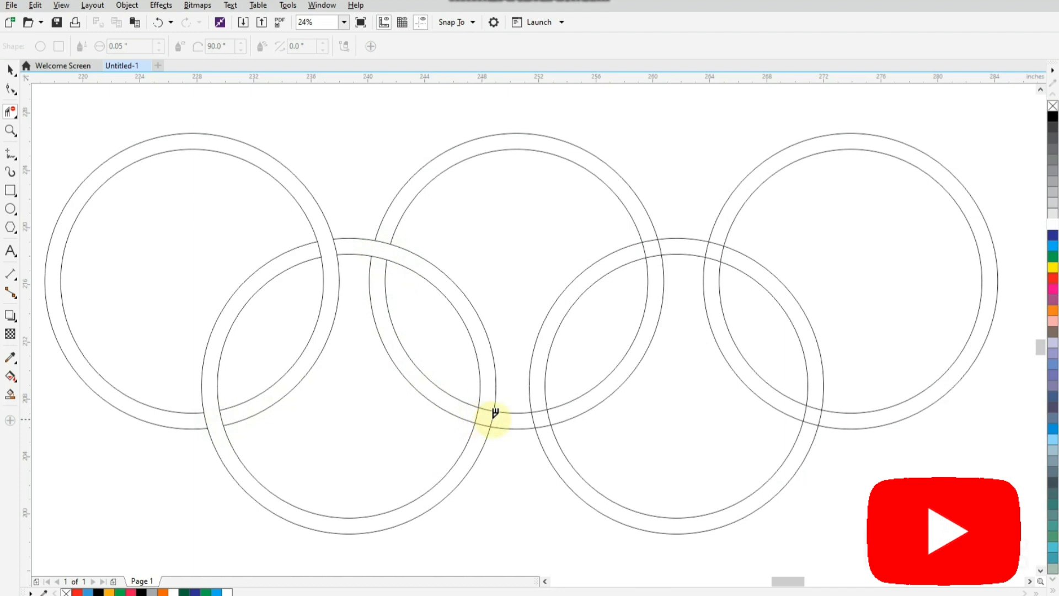
left_click(475, 416)
left_click(492, 419)
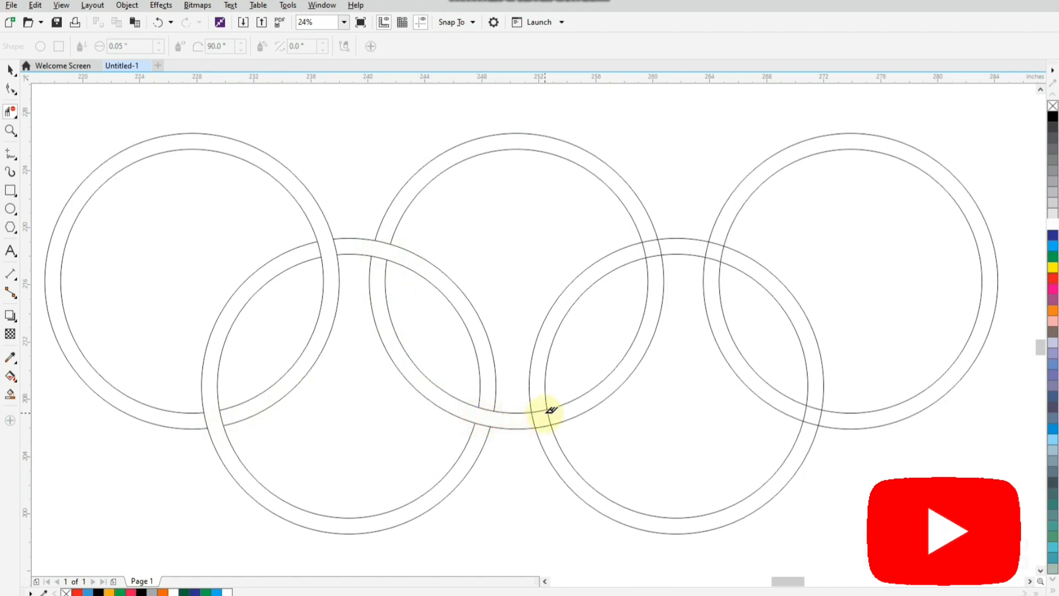
Delete the overlapping line segments where the lower-right ring crosses the upper-middle and upper-right rings, weaving them over and under
left_click(543, 420)
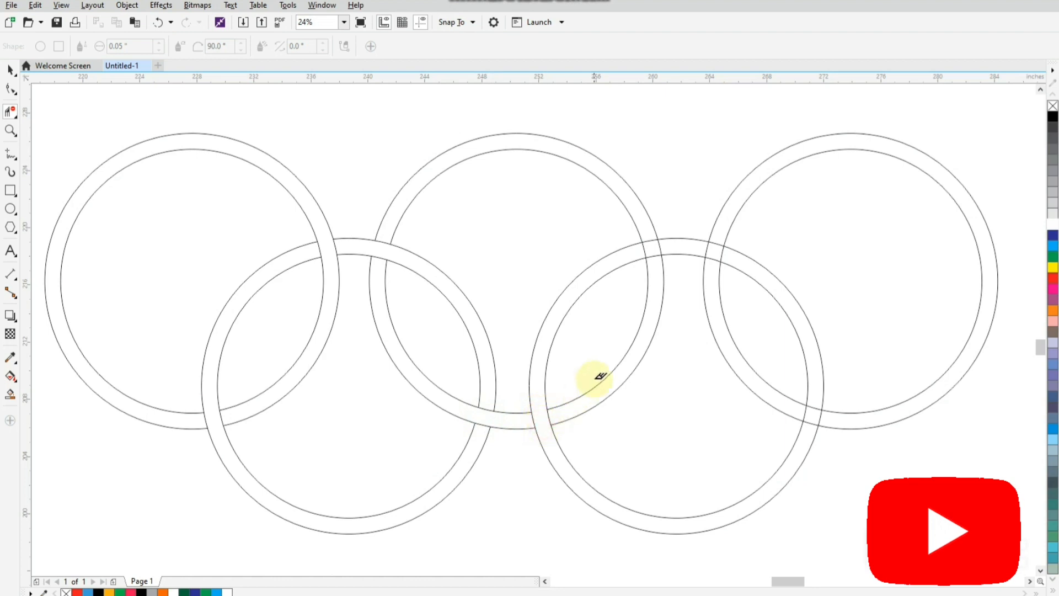
left_click(655, 252)
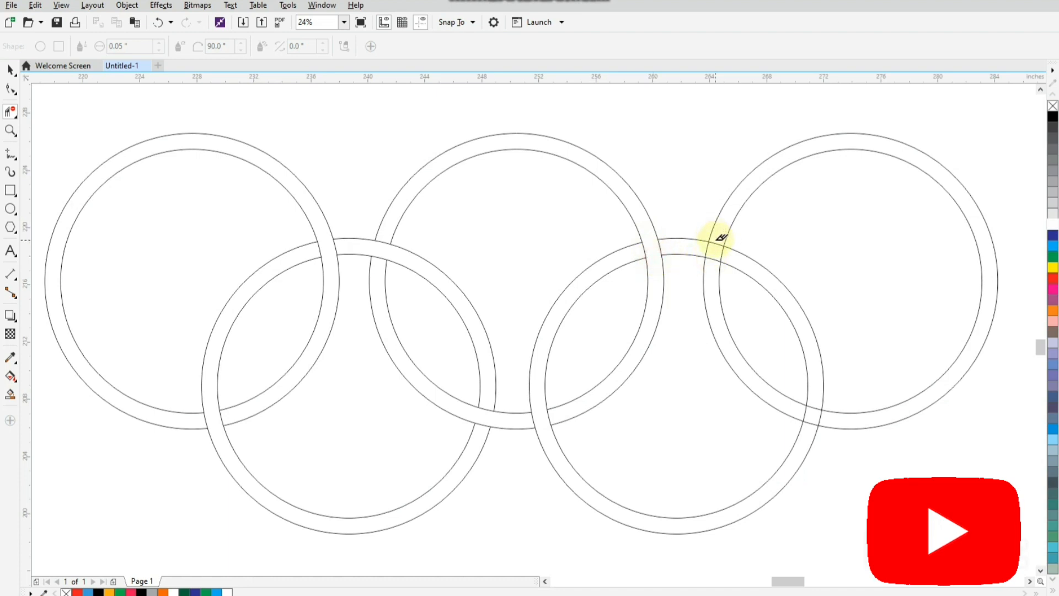
left_click(712, 244)
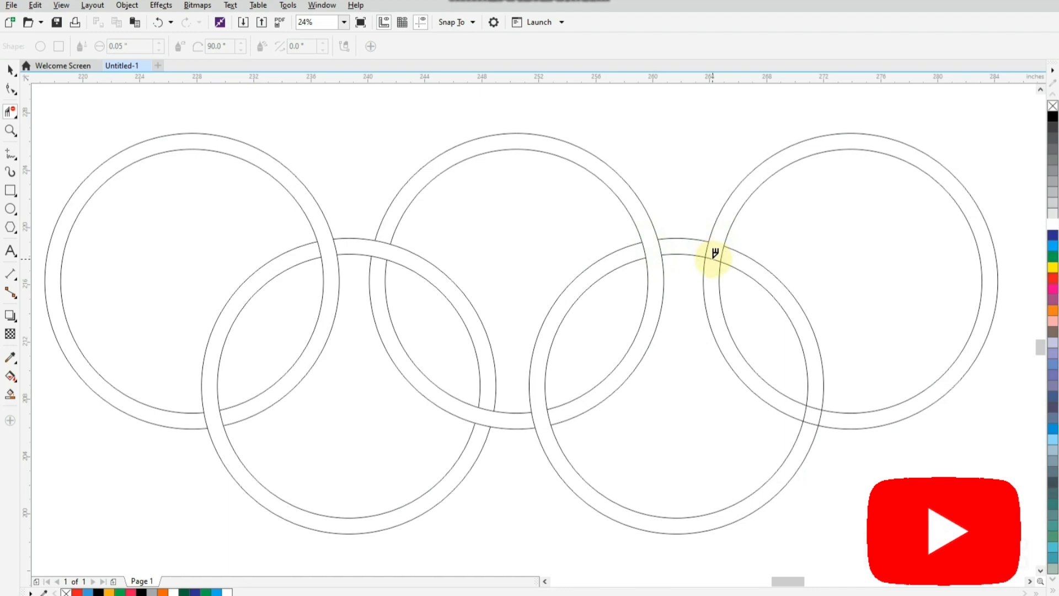
left_click(715, 254)
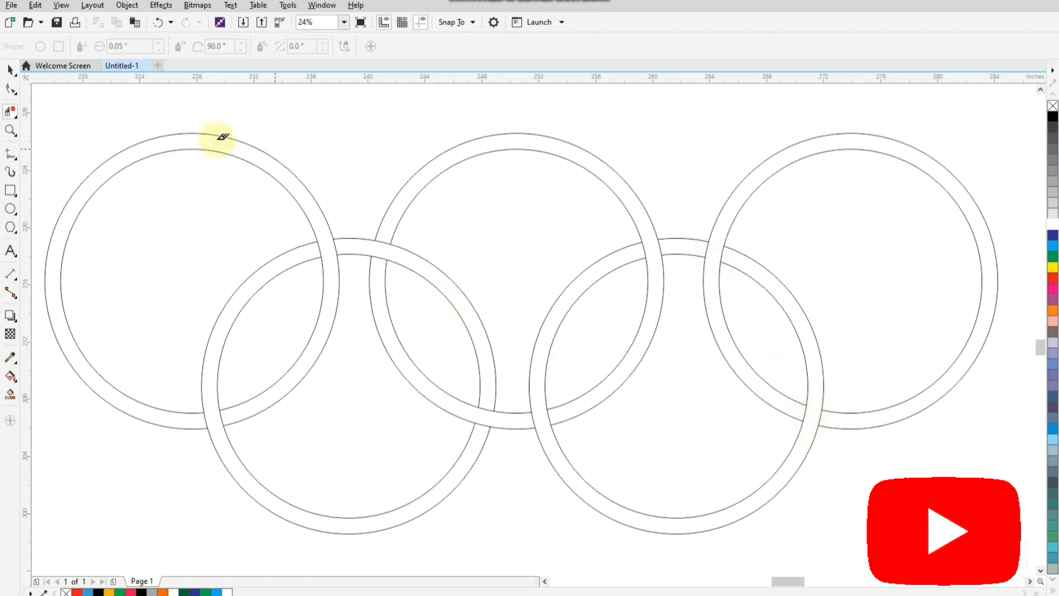
left_click(9, 70)
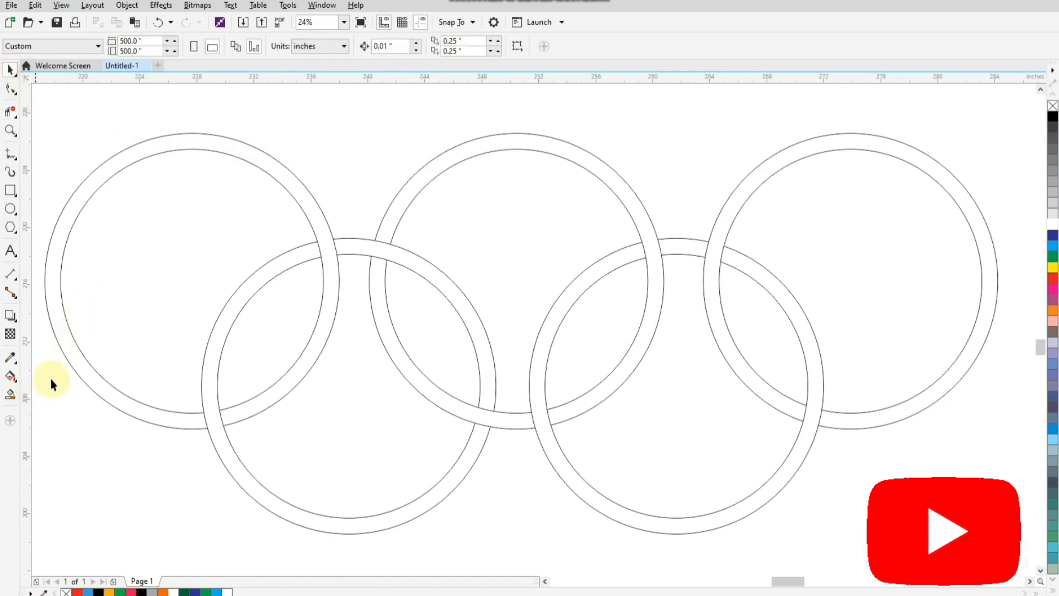
Smart-fill the upper-left ring with blue and all parts of the lower-left ring with orange-yellow (C0 M35 Y100 K0)
left_click(11, 393)
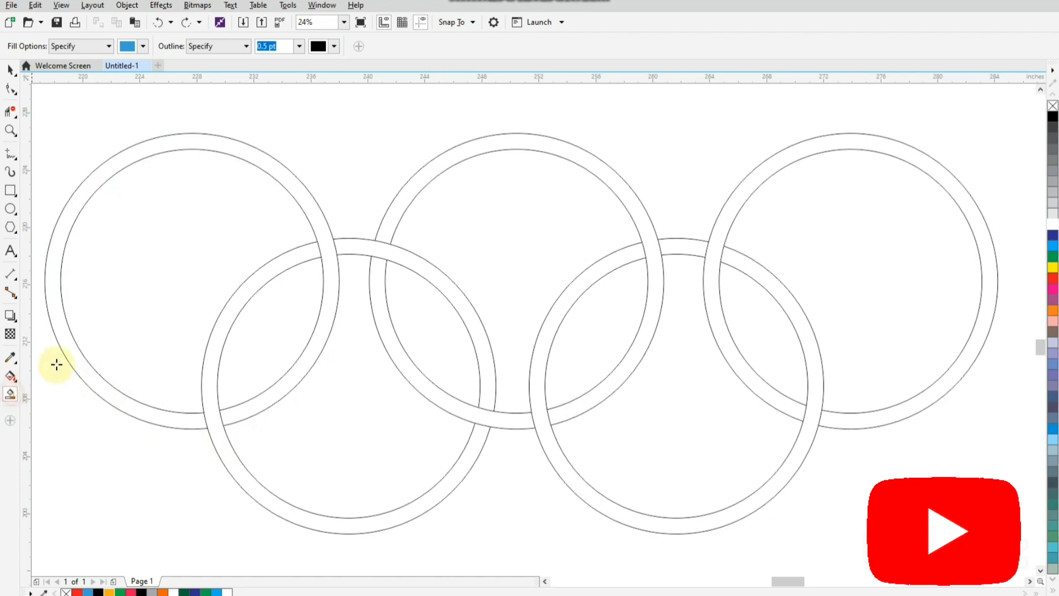
left_click(68, 342)
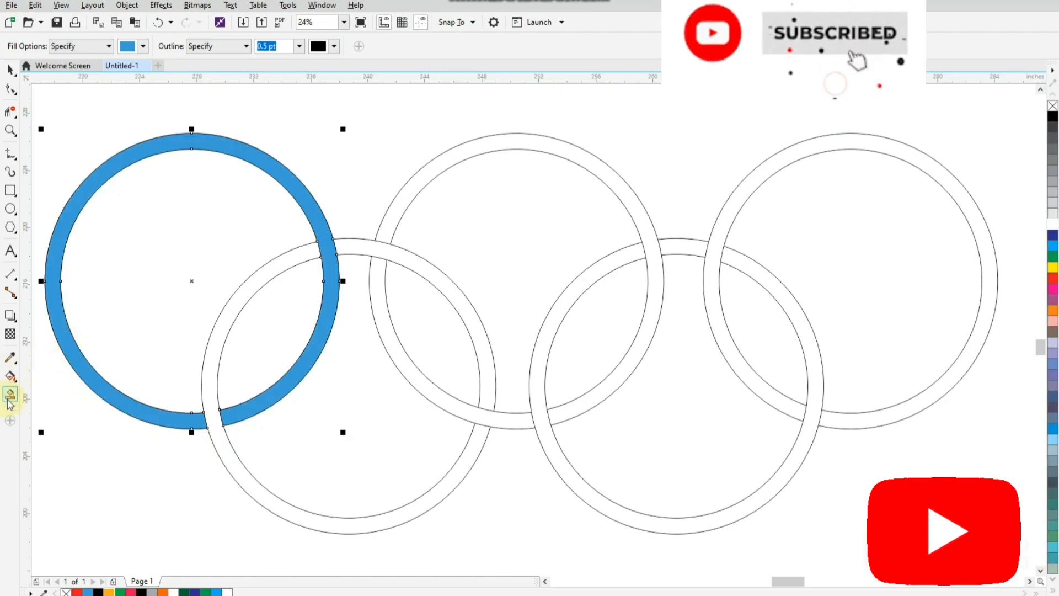
left_click(143, 46)
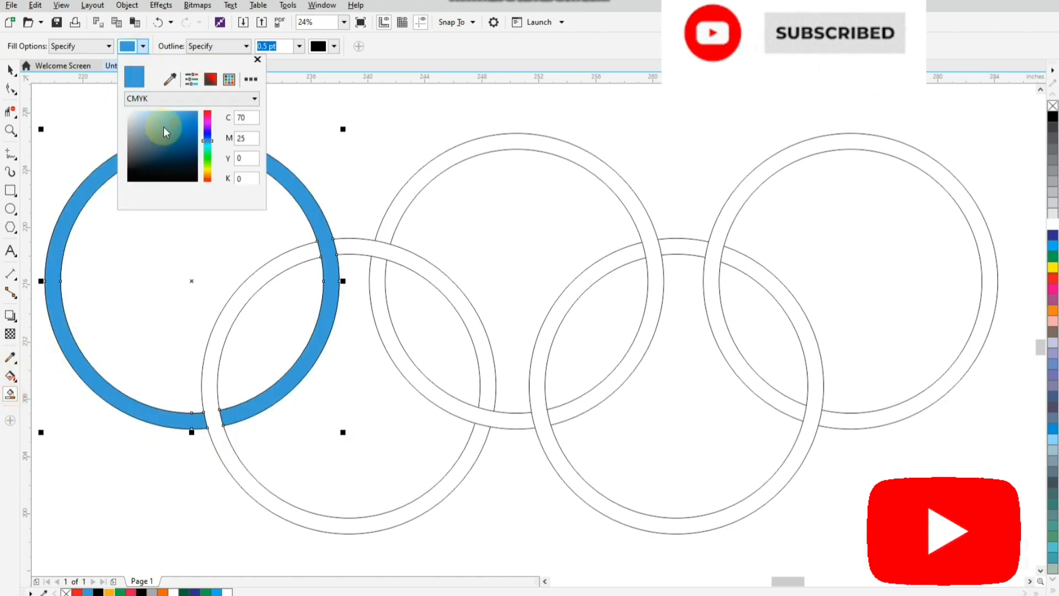
left_click(177, 86)
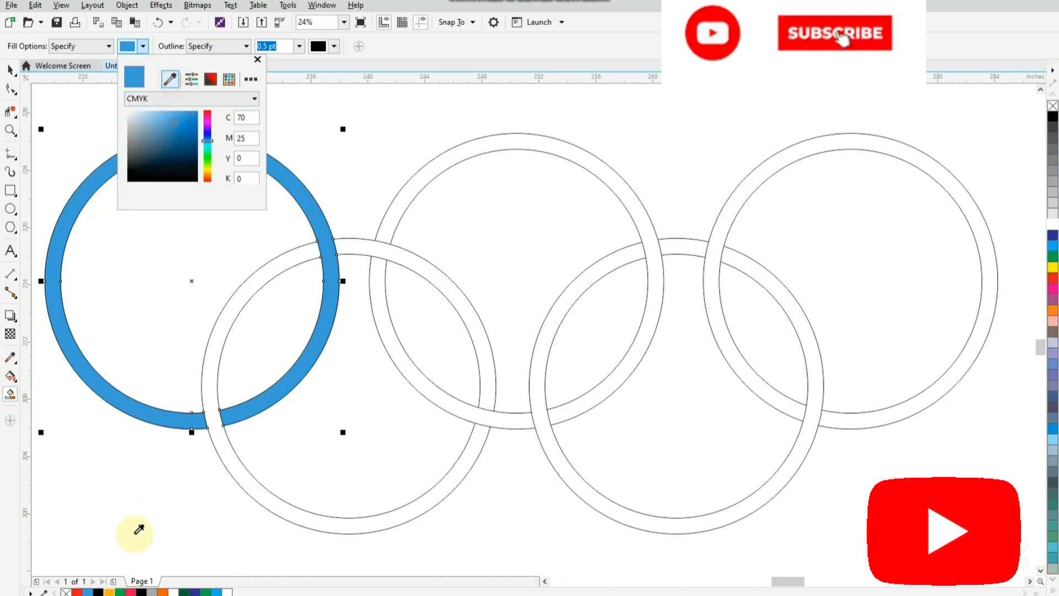
left_click(108, 591)
left_click(231, 471)
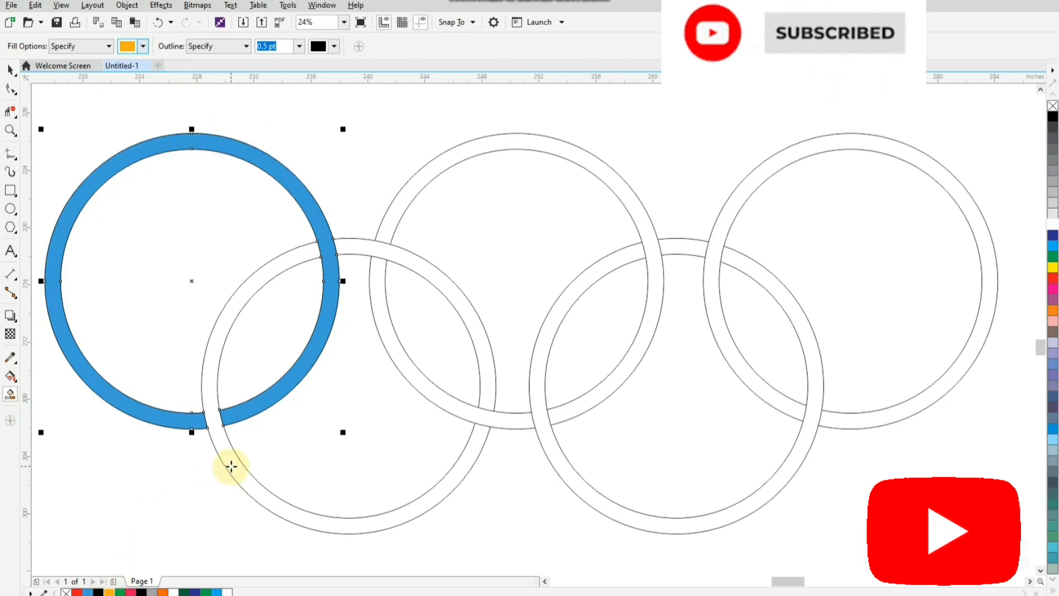
left_click(397, 260)
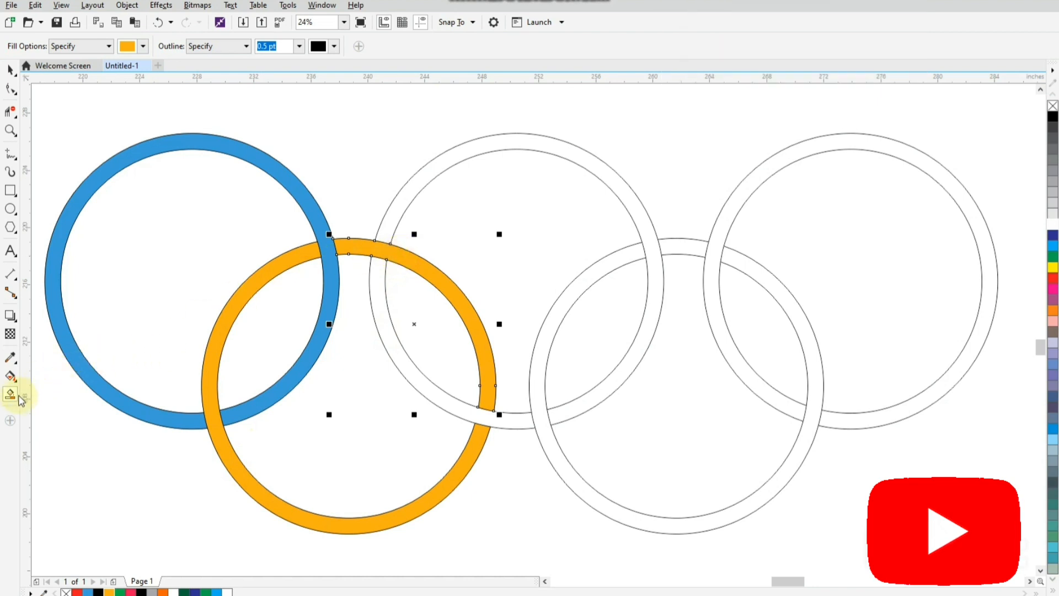
Sample black (K100) from the document palette and smart-fill both parts of the upper-middle ring with it
left_click(142, 47)
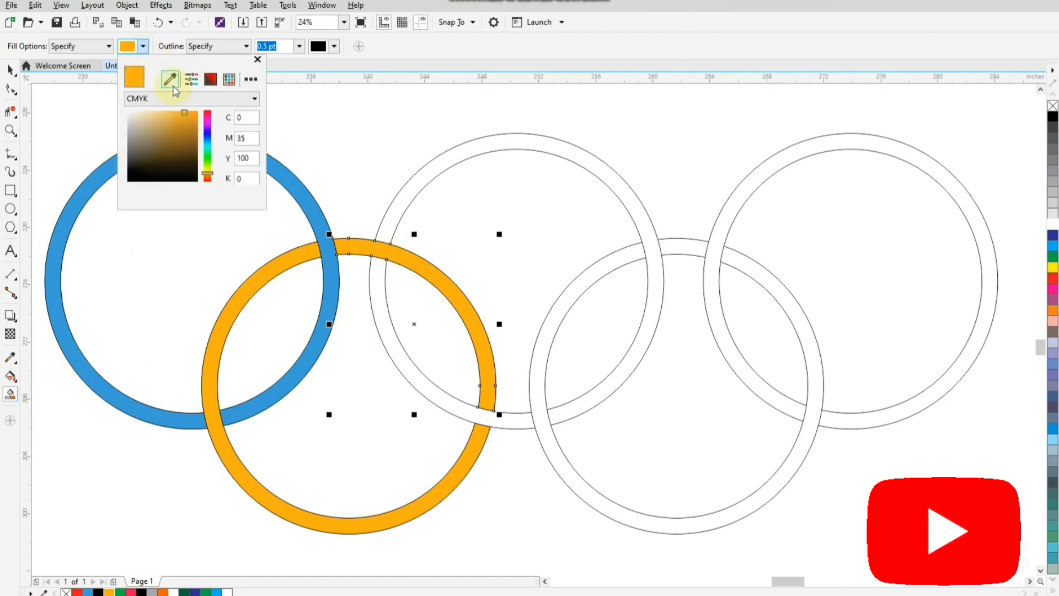
left_click(174, 84)
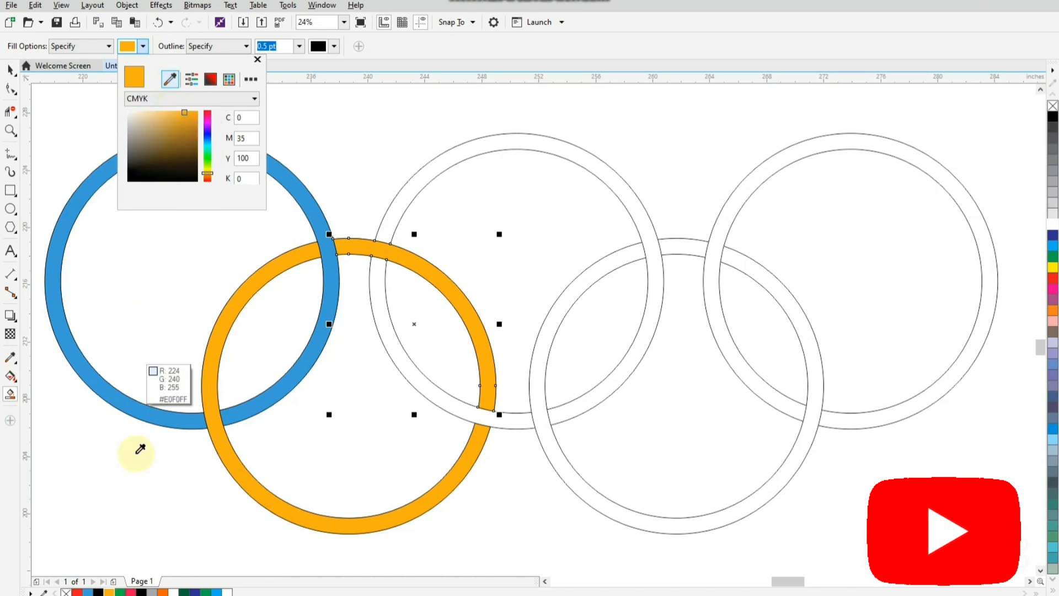
left_click(100, 591)
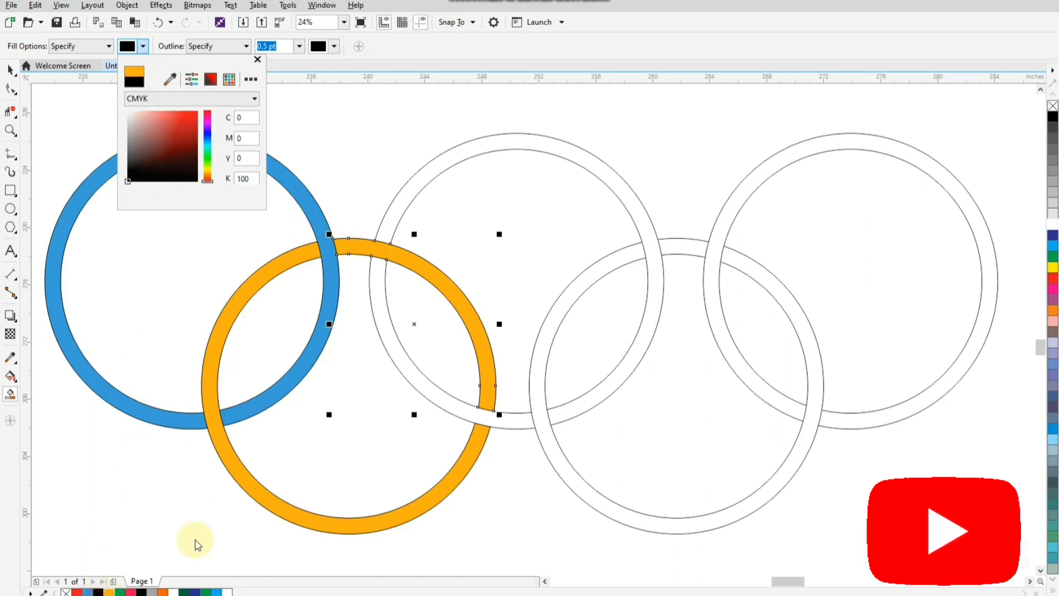
left_click(409, 186)
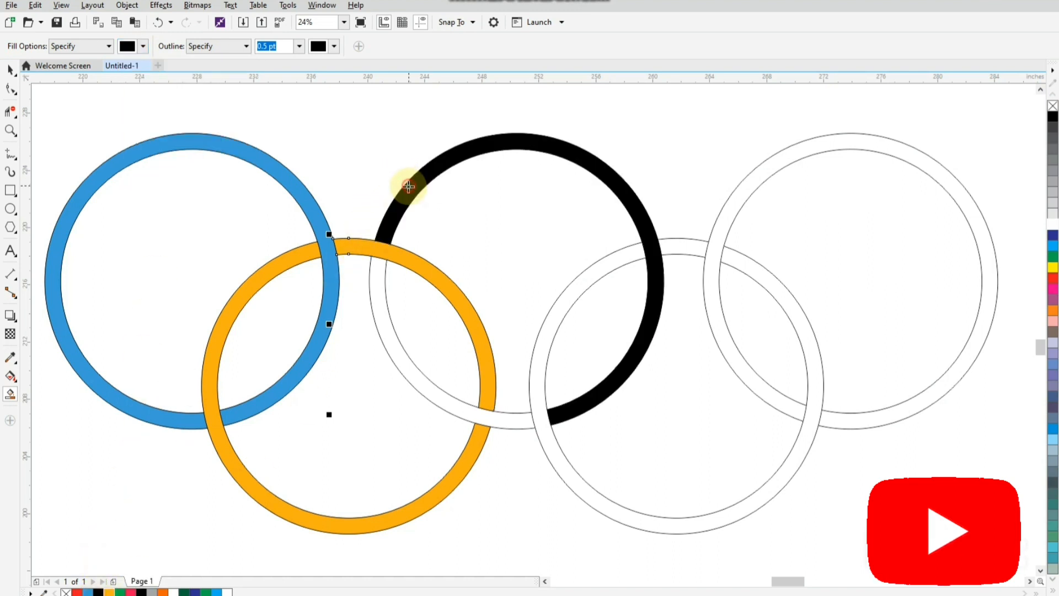
left_click(381, 300)
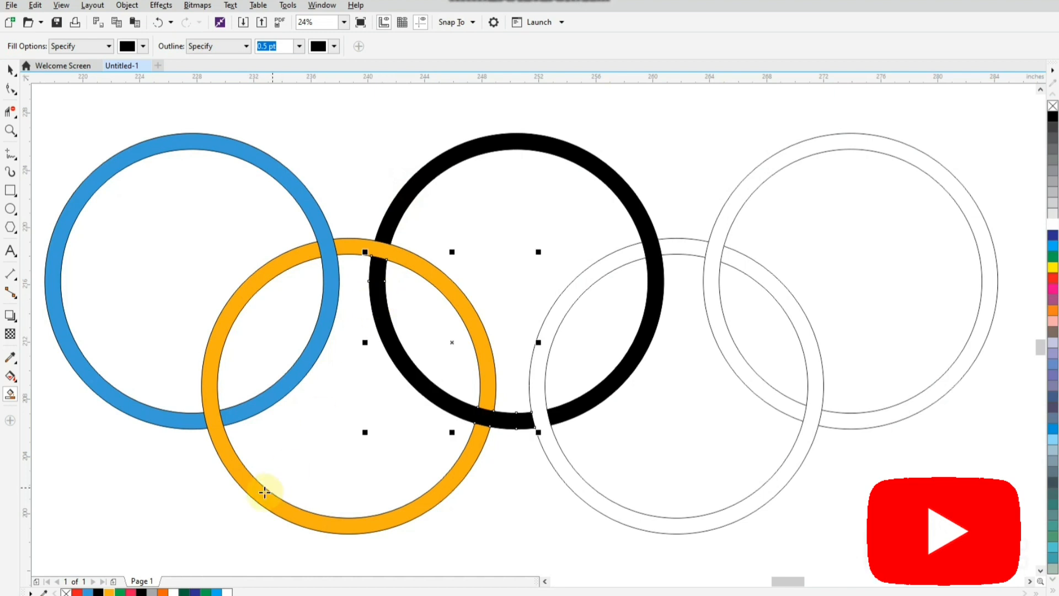
Sample green (C100 M0 Y100 K0) from the document palette and smart-fill all parts of the lower-right ring with it
left_click(143, 46)
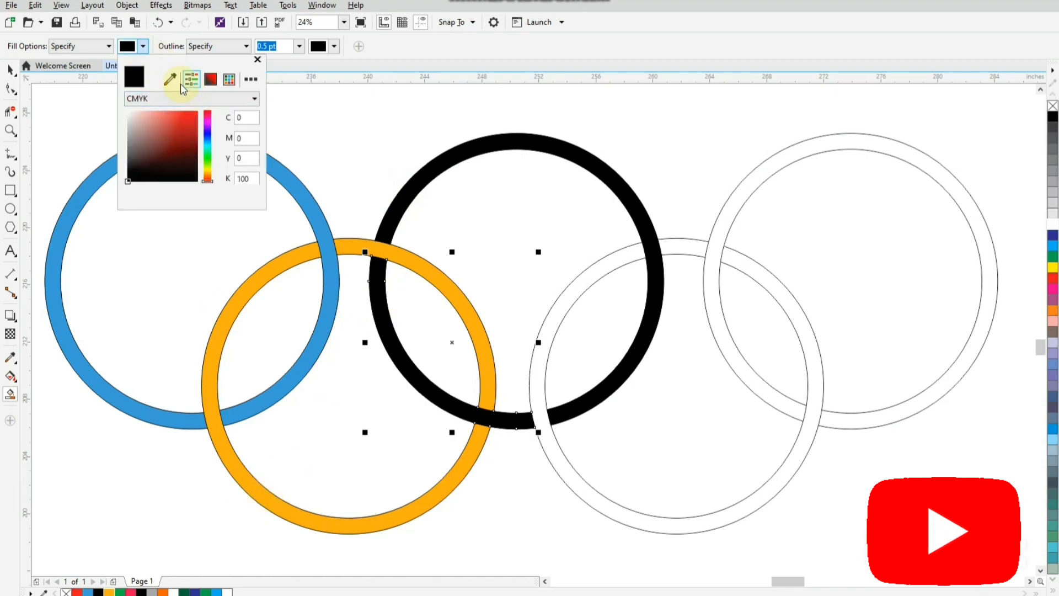
left_click(170, 78)
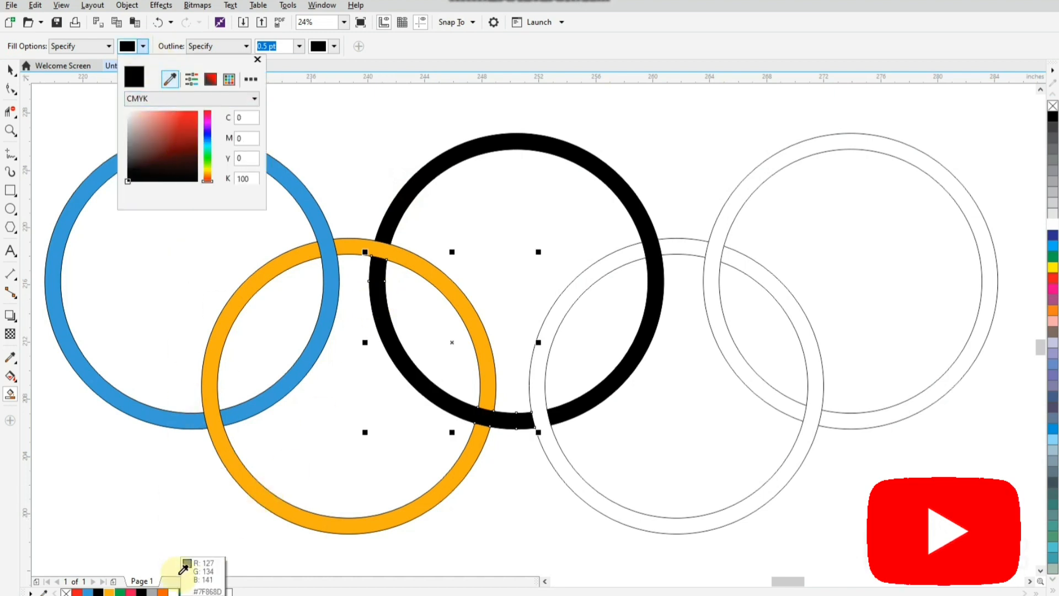
left_click(210, 590)
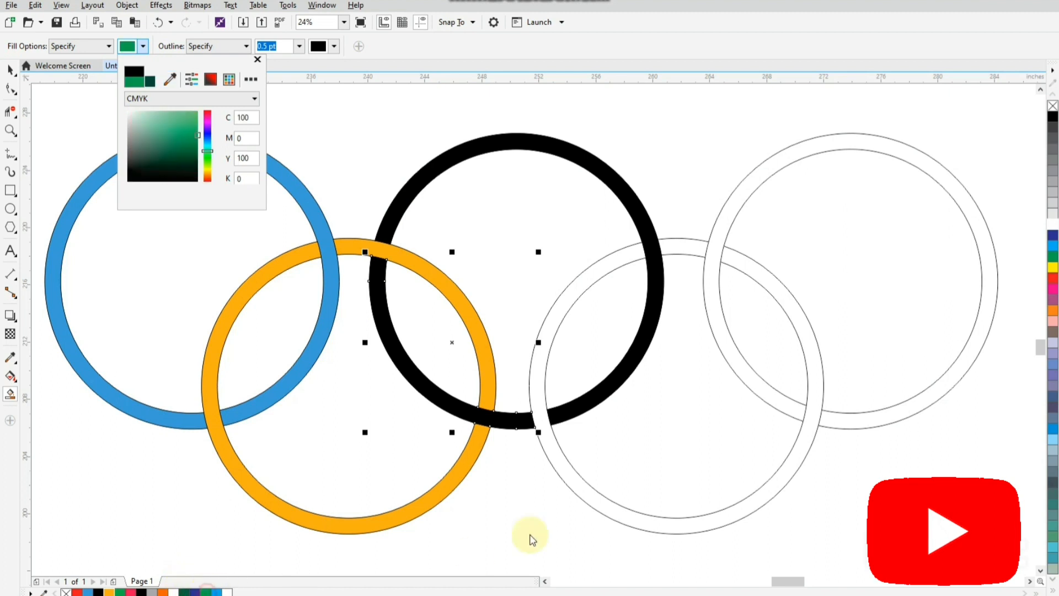
left_click(556, 463)
left_click(557, 466)
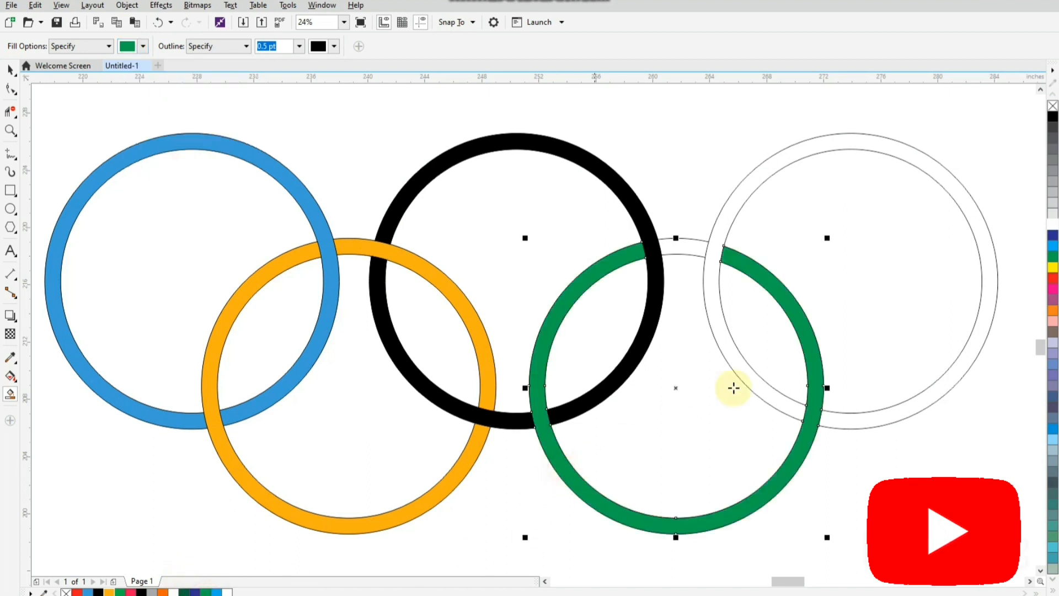
left_click(699, 248)
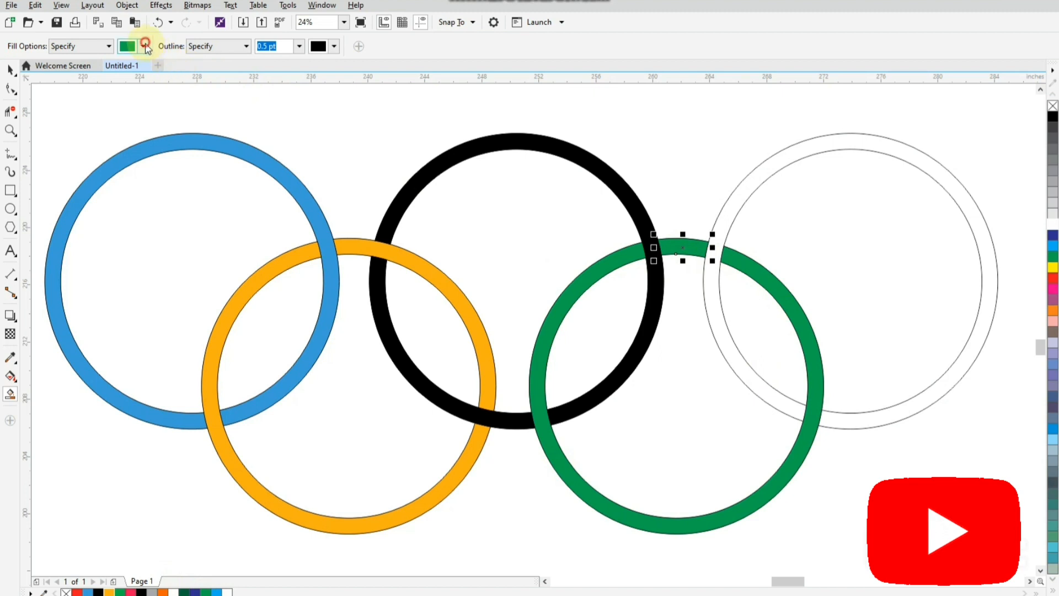
Sample the pinkish red from the document palette and smart-fill the upper-right ring with it
left_click(146, 46)
left_click(170, 82)
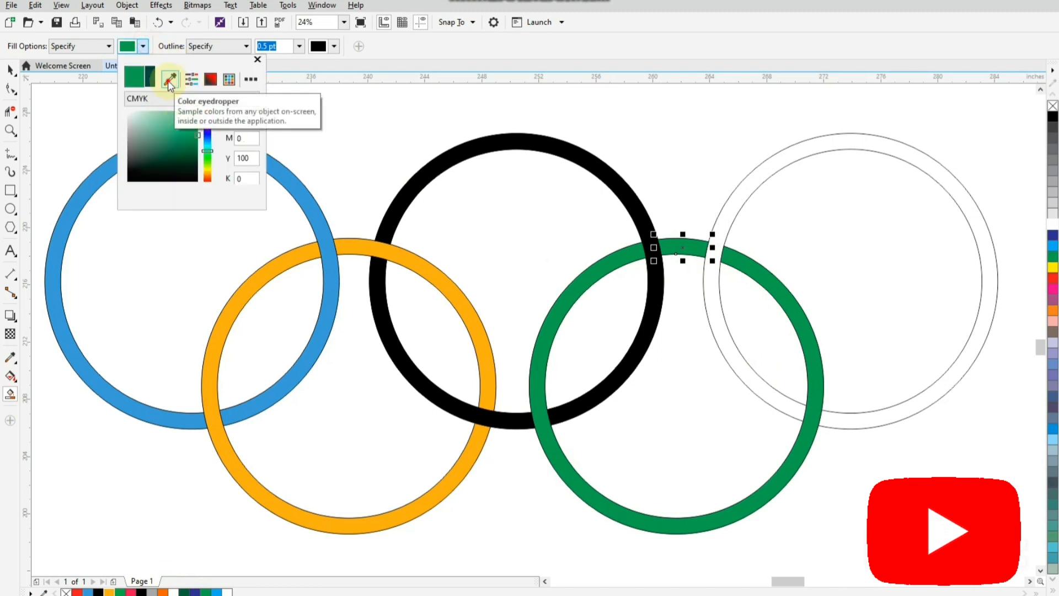
left_click(136, 586)
left_click(741, 194)
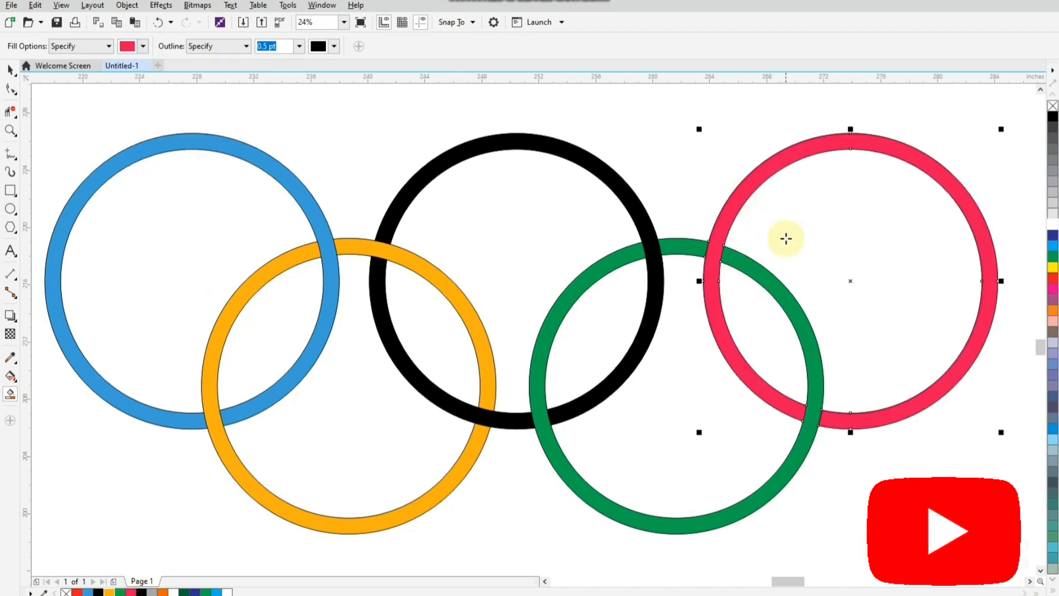
Select all five Olympic rings together and remove their outlines
left_click(10, 70)
scroll(207, 192, "down", 1)
left_click_drag(618, 387, 709, 410)
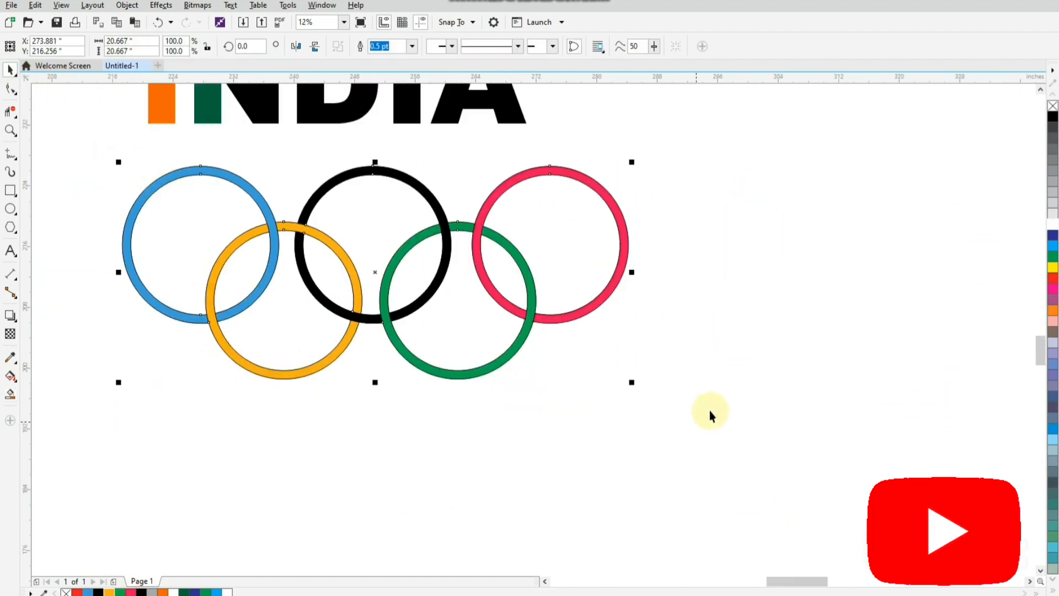
right_click(1052, 106)
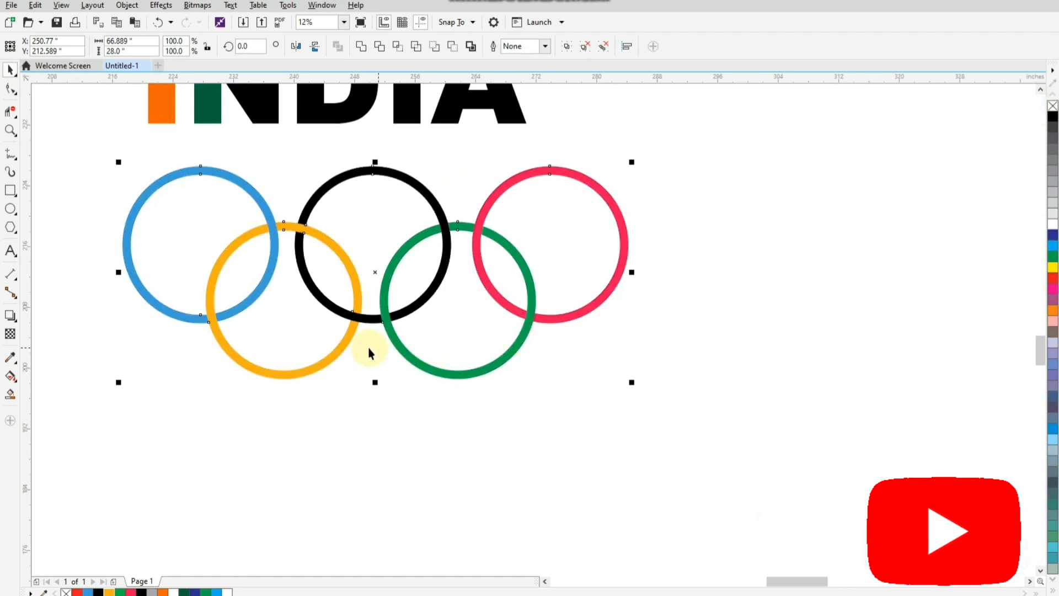
Center the five rings horizontally beneath the INDIA lettering by aligning them to the letter D
scroll(347, 353, "down", 1)
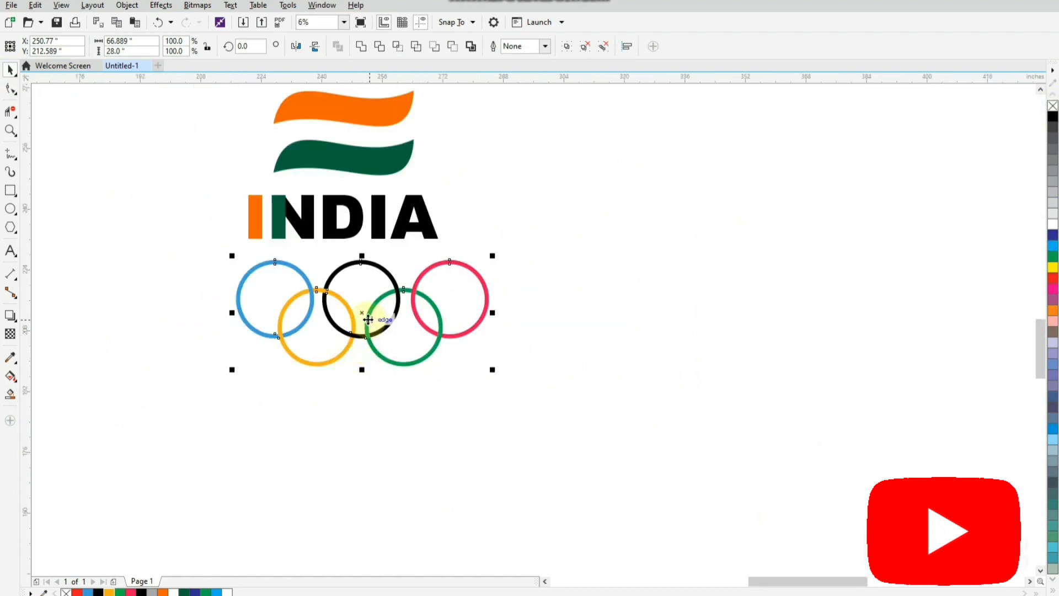
left_click(338, 235, "shift")
key("c")
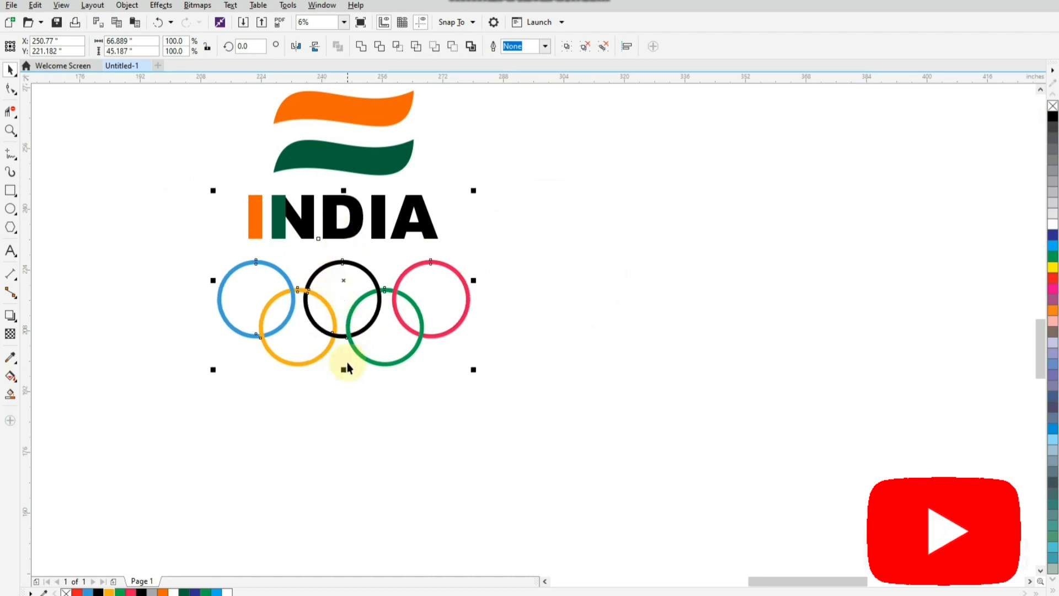
Select the flag bands, INDIA lettering and rings together and enlarge them proportionally to about 166.8 by 181.1 inches, then deselect
scroll(347, 365, "down", 1)
left_click_drag(247, 201, 463, 430)
left_click_drag(414, 370, 510, 492)
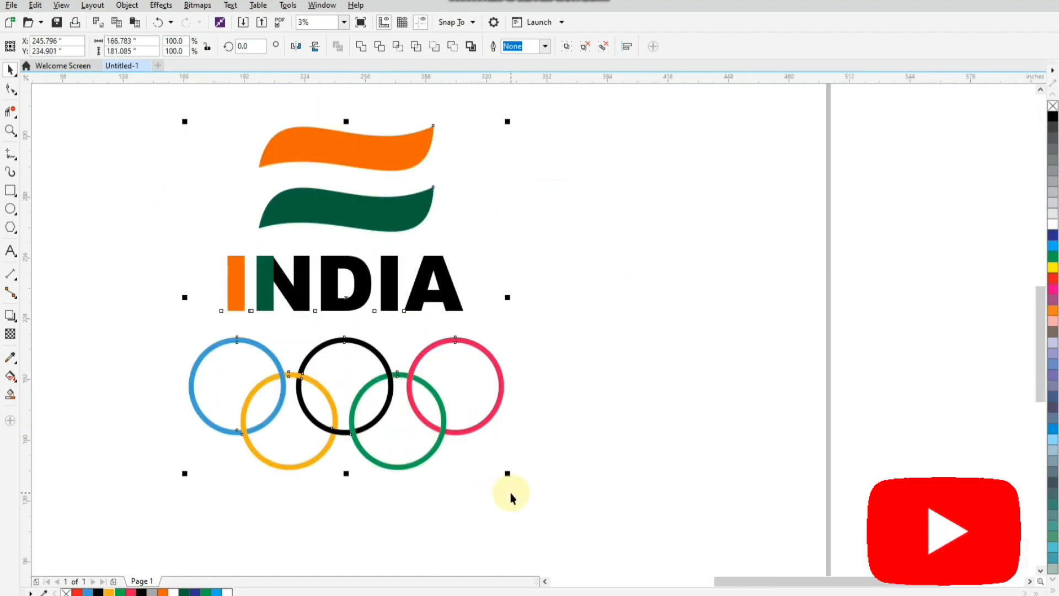
left_click(586, 446)
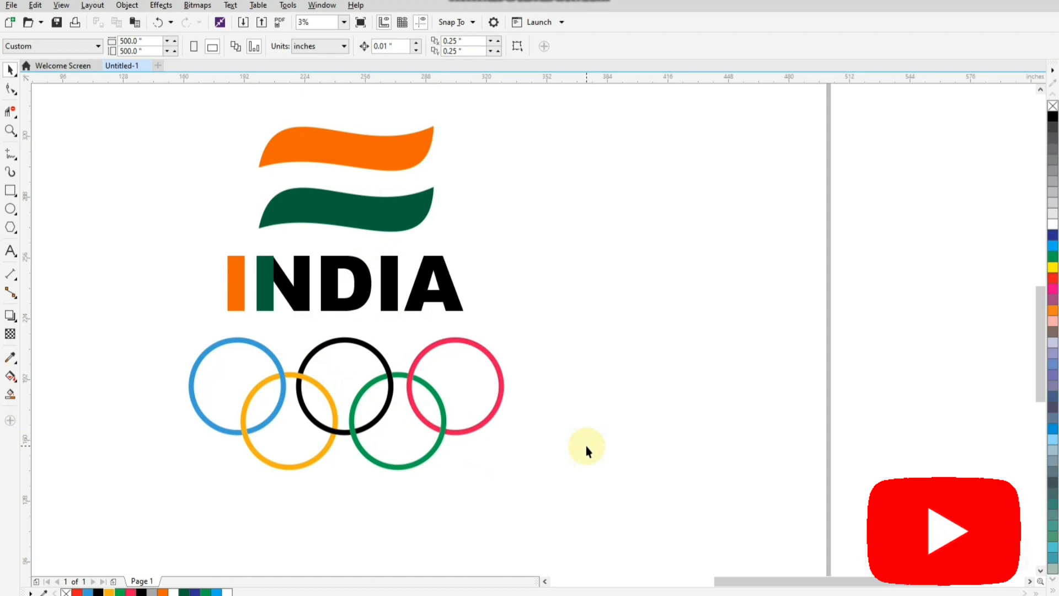